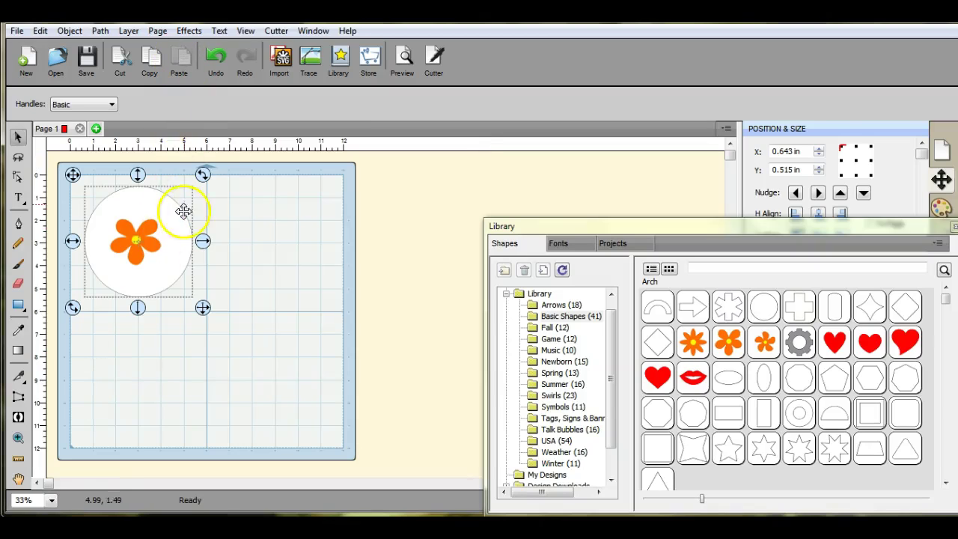
Step: Center the orange flower inside the circle and select both shapes
{"action": "left_click", "coordinate": [134, 244]}
{"action": "left_click", "coordinate": [272, 235]}
{"action": "left_click_drag", "start_coordinate": [130, 247], "coordinate": [241, 242]}
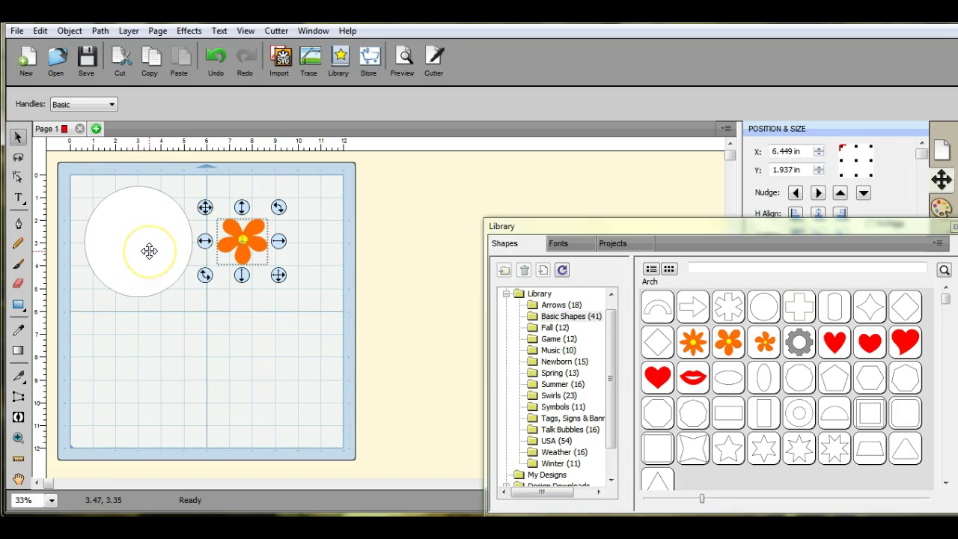
{"action": "left_click_drag", "start_coordinate": [239, 232], "coordinate": [143, 235]}
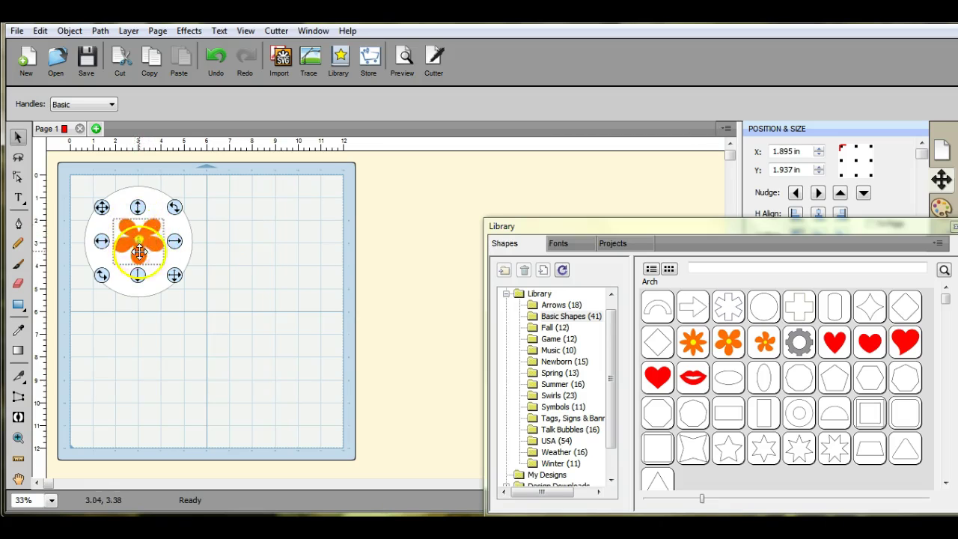
{"action": "left_click", "coordinate": [132, 246]}
{"action": "left_click", "coordinate": [229, 225]}
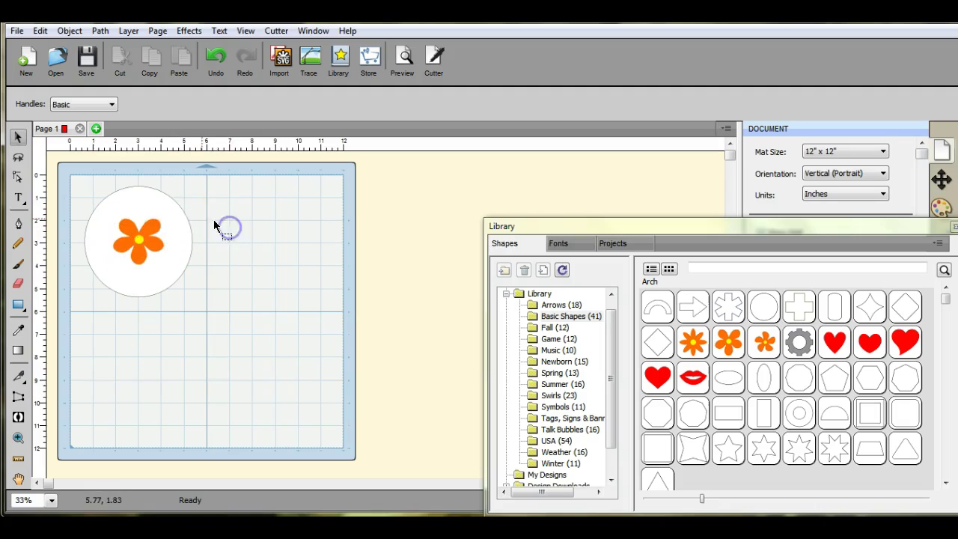
{"action": "left_click_drag", "start_coordinate": [111, 268], "coordinate": [153, 273]}
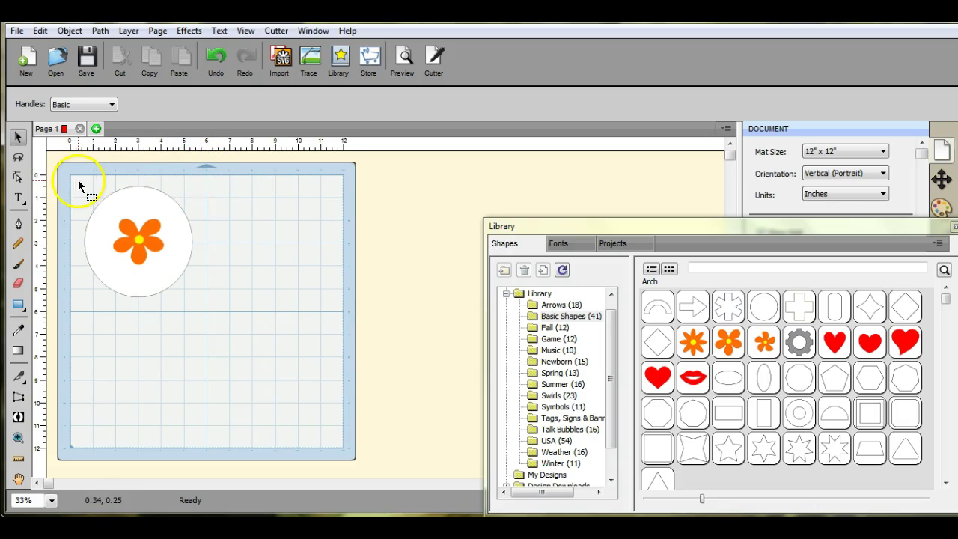
{"action": "left_click_drag", "start_coordinate": [78, 186], "coordinate": [206, 314]}
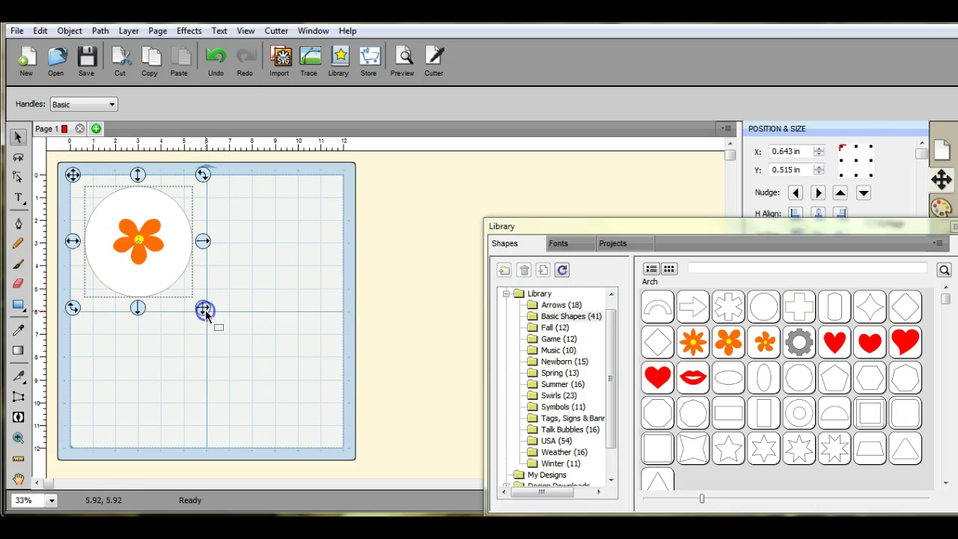
Step: Apply Path > Exclude to cut the flower out of the circle, then deselect
{"action": "left_click", "coordinate": [101, 34]}
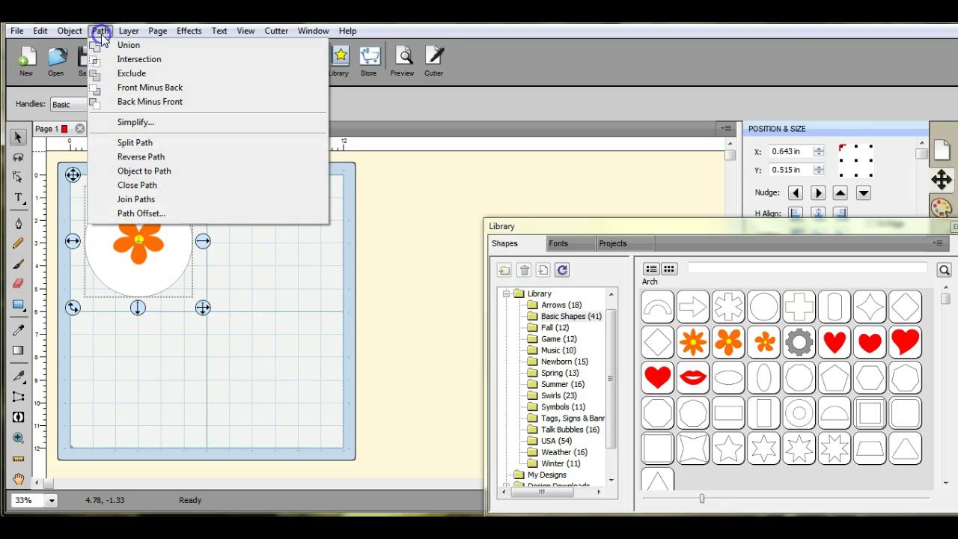
{"action": "left_click", "coordinate": [116, 74]}
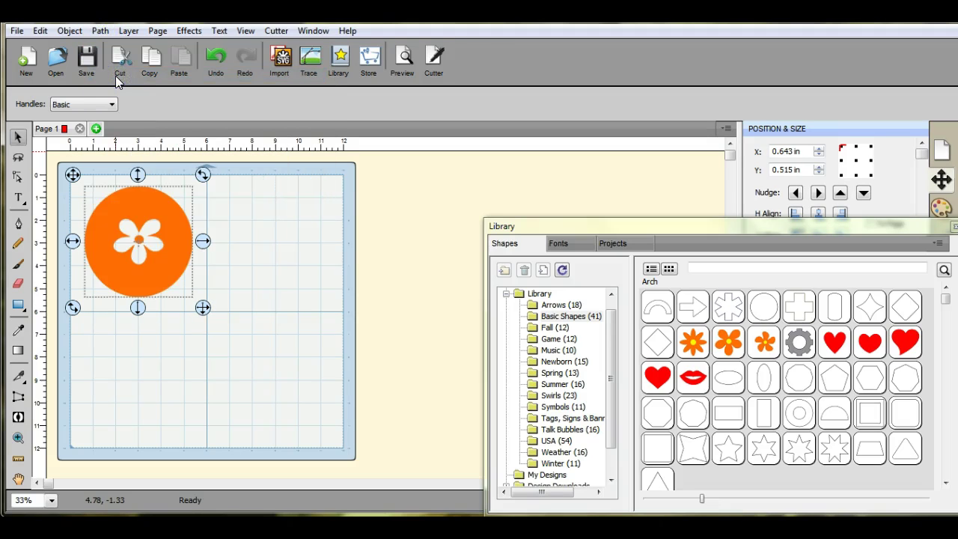
{"action": "left_click", "coordinate": [214, 182]}
{"action": "left_click", "coordinate": [95, 234]}
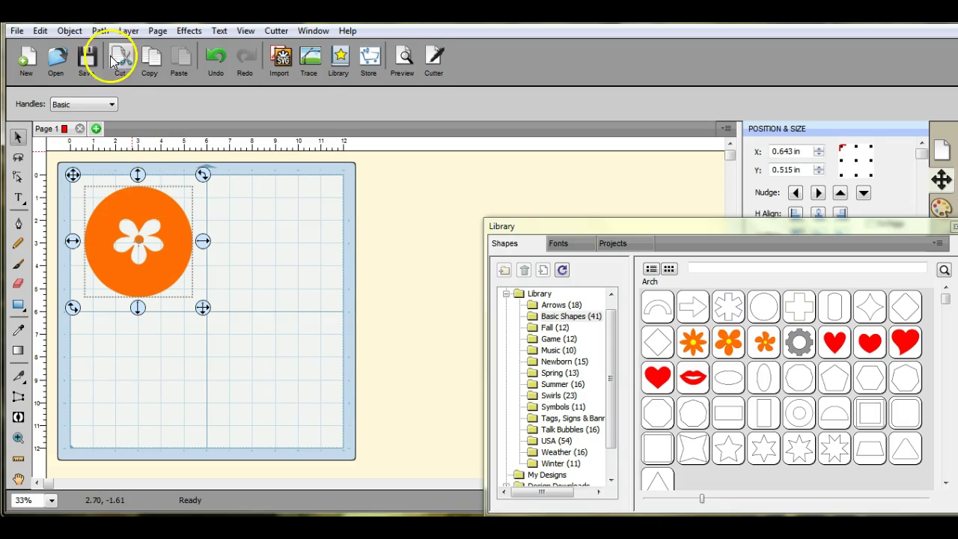
{"action": "left_click", "coordinate": [100, 31]}
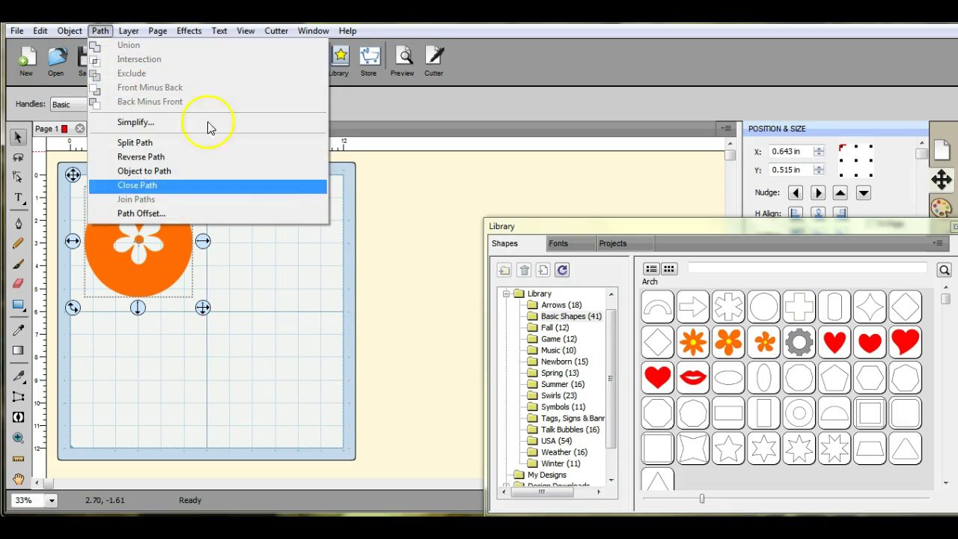
{"action": "left_click", "coordinate": [282, 257]}
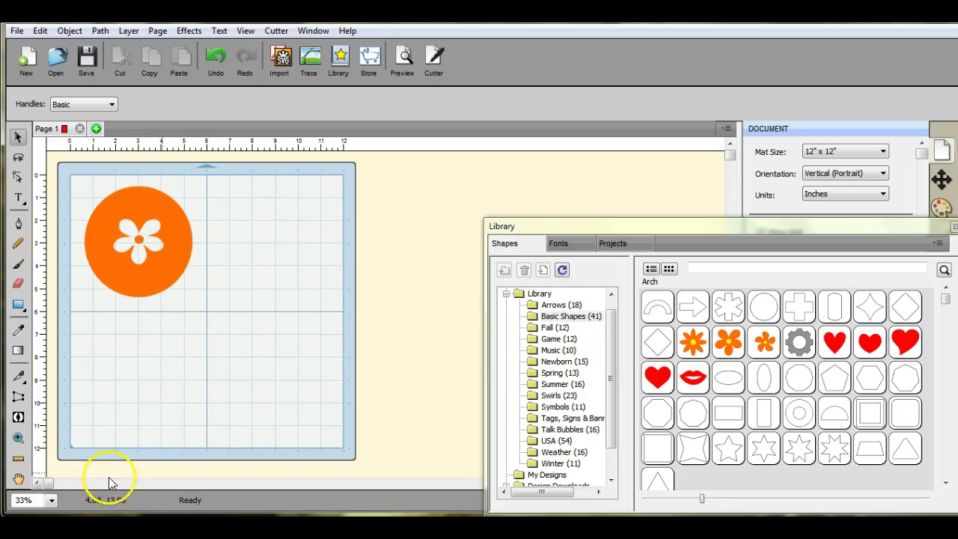
Step: Select the circle design and undo the cutout to restore circle and flower
{"action": "left_click", "coordinate": [101, 31]}
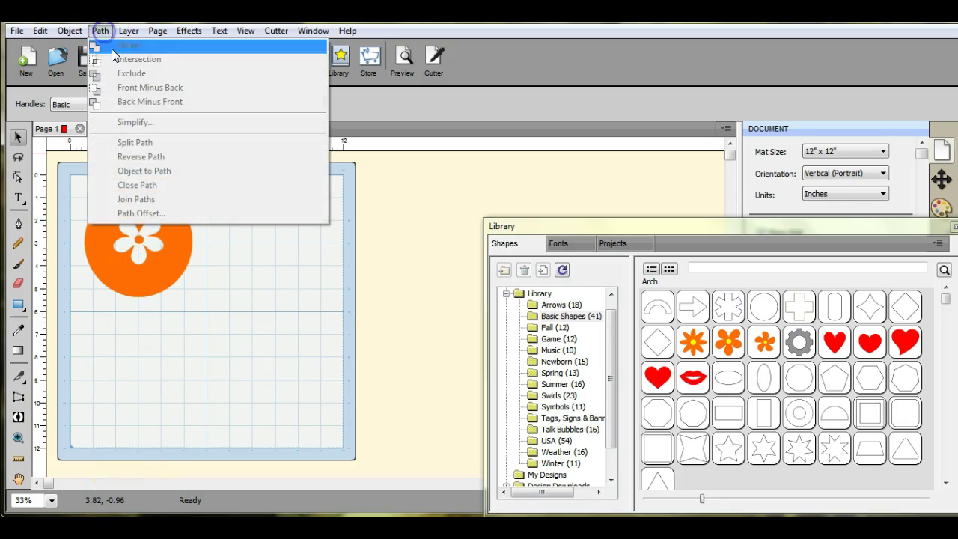
{"action": "left_click", "coordinate": [351, 153]}
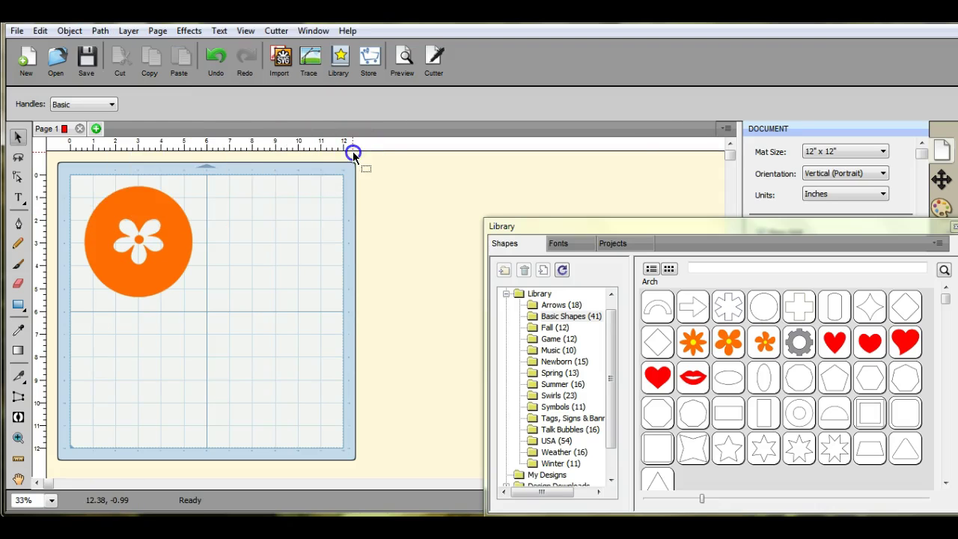
{"action": "left_click_drag", "start_coordinate": [80, 183], "coordinate": [220, 336]}
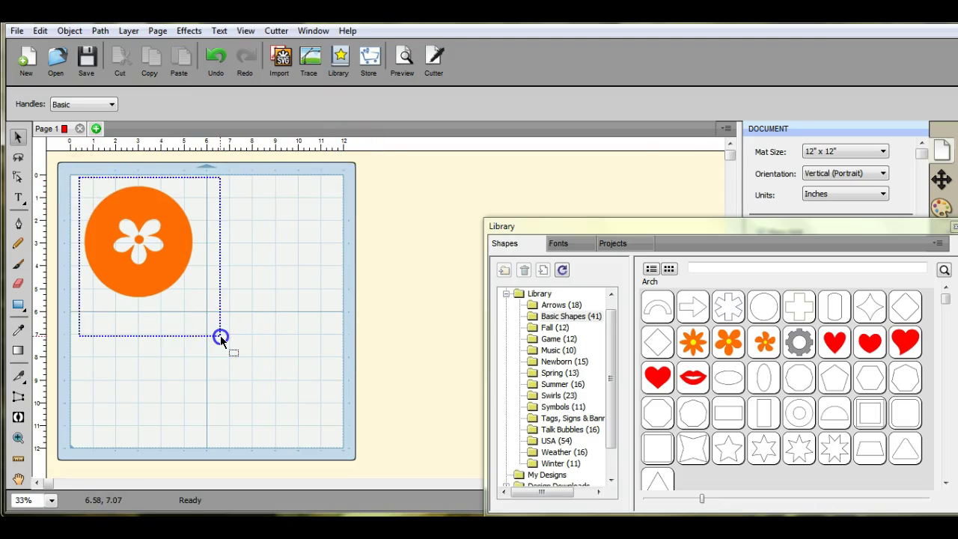
{"action": "left_click", "coordinate": [215, 63]}
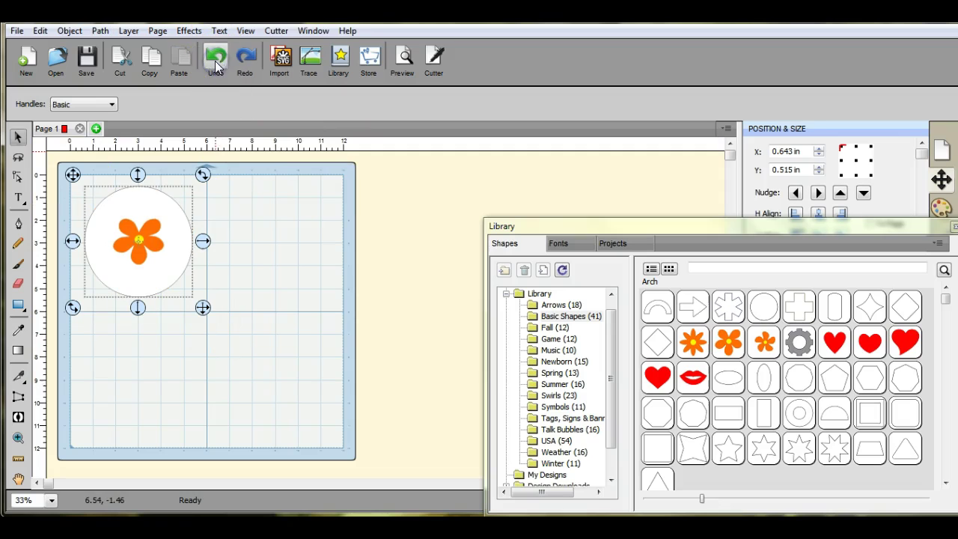
Step: Try Path > Intersection on circle and flower, undo it, and bring up the design's actions
{"action": "left_click", "coordinate": [100, 31]}
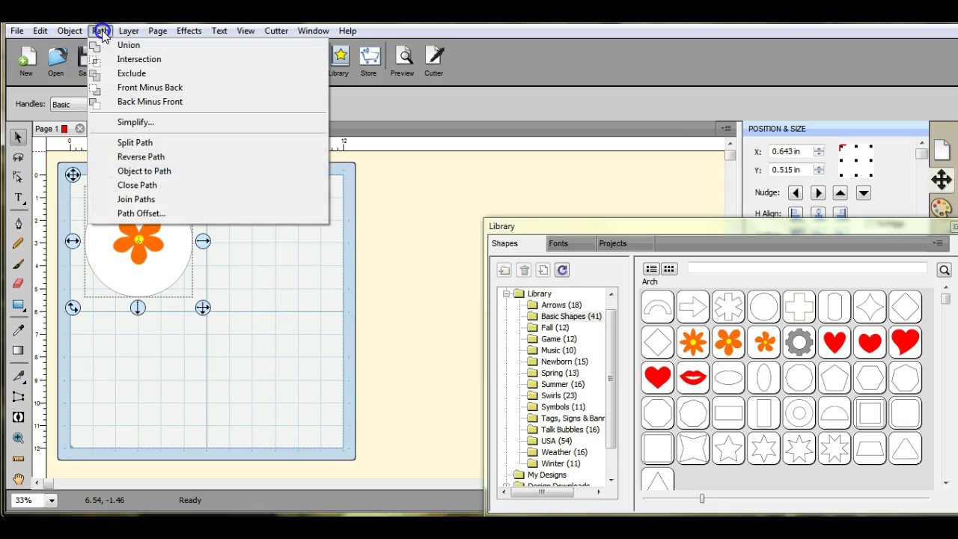
{"action": "left_click", "coordinate": [117, 63]}
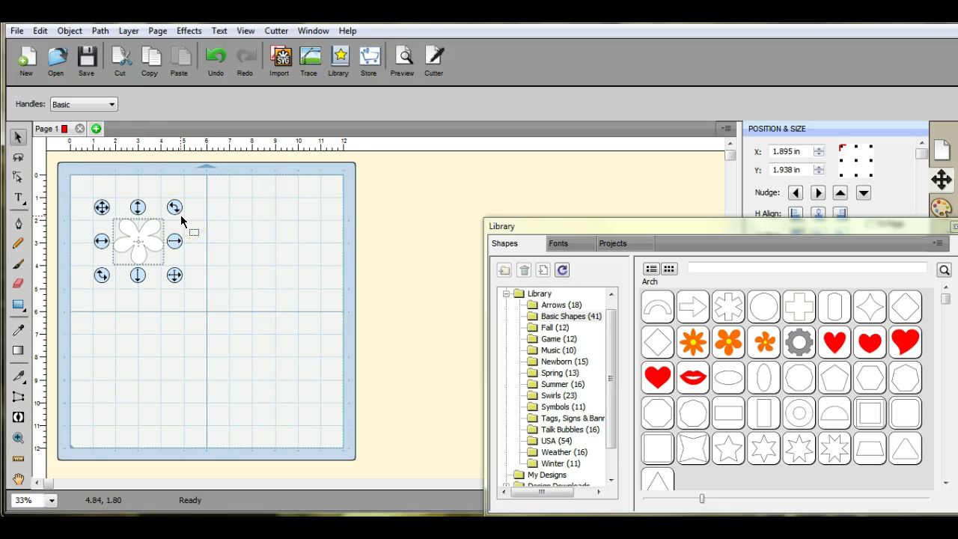
{"action": "left_click", "coordinate": [226, 60]}
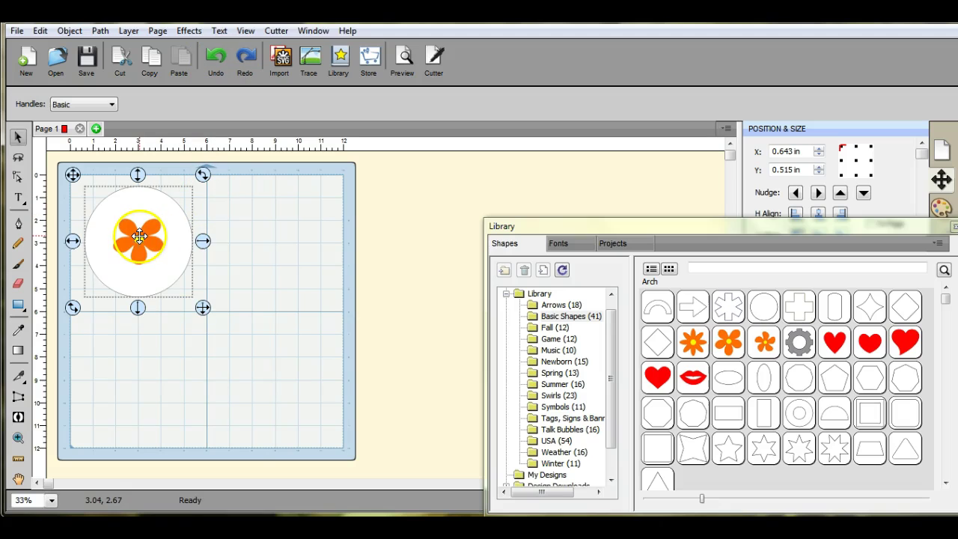
{"action": "right_click", "coordinate": [141, 236]}
Step: Delete the circle design, restore and copy the cross, then test Path > Intersection and undo
{"action": "left_click", "coordinate": [177, 360]}
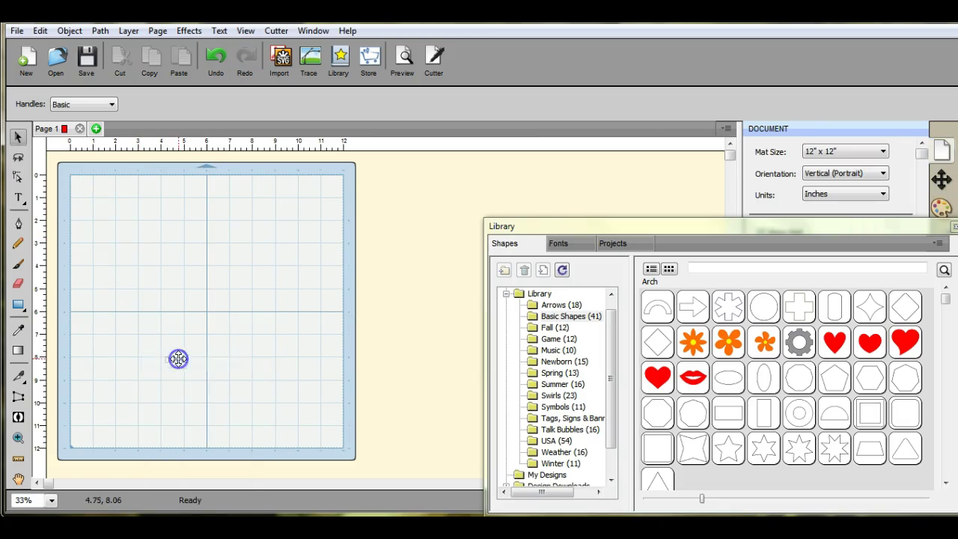
{"action": "key", "text": "ctrl+z"}
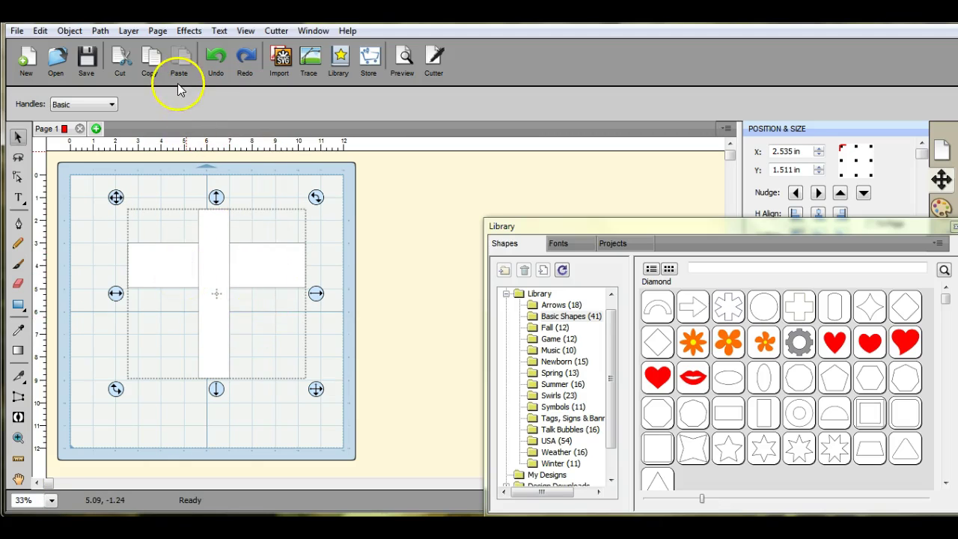
{"action": "left_click", "coordinate": [142, 59]}
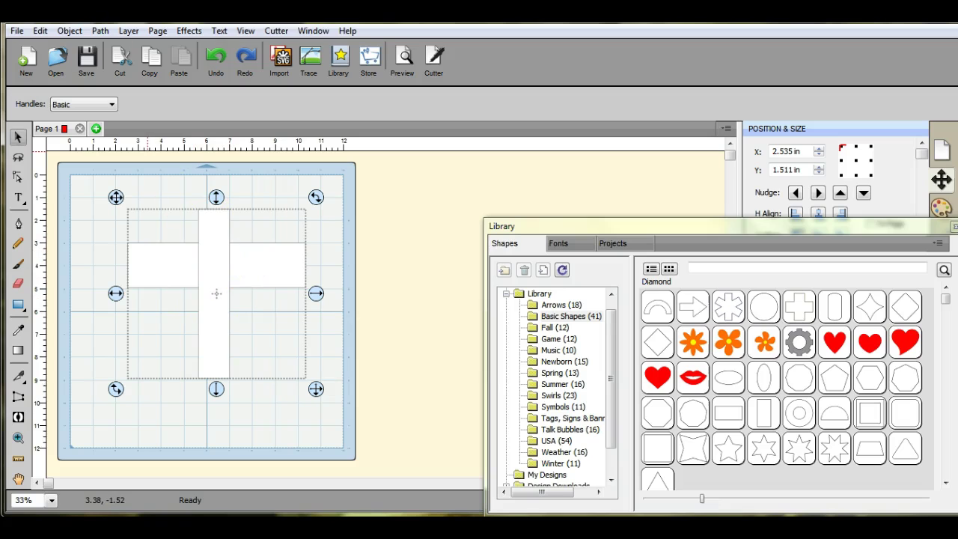
{"action": "left_click", "coordinate": [105, 31]}
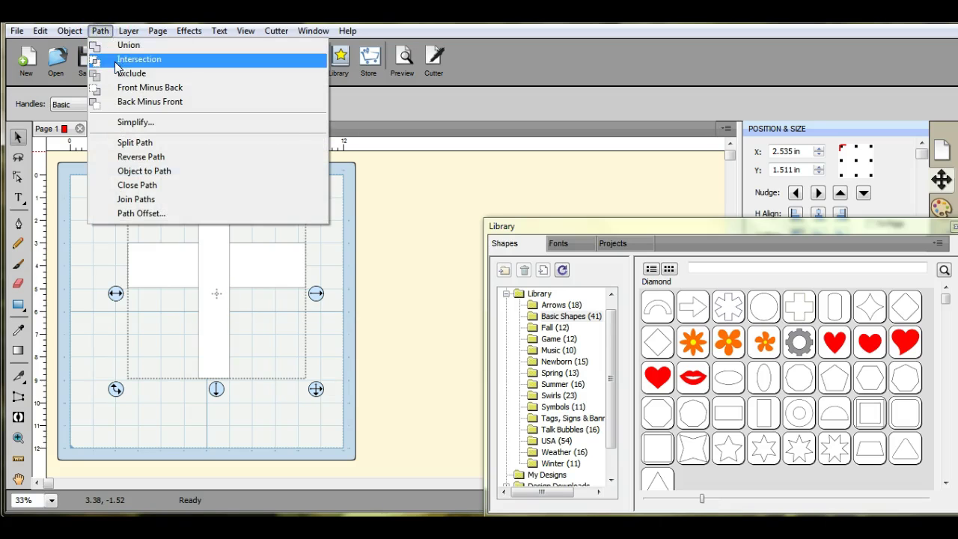
{"action": "left_click", "coordinate": [116, 61]}
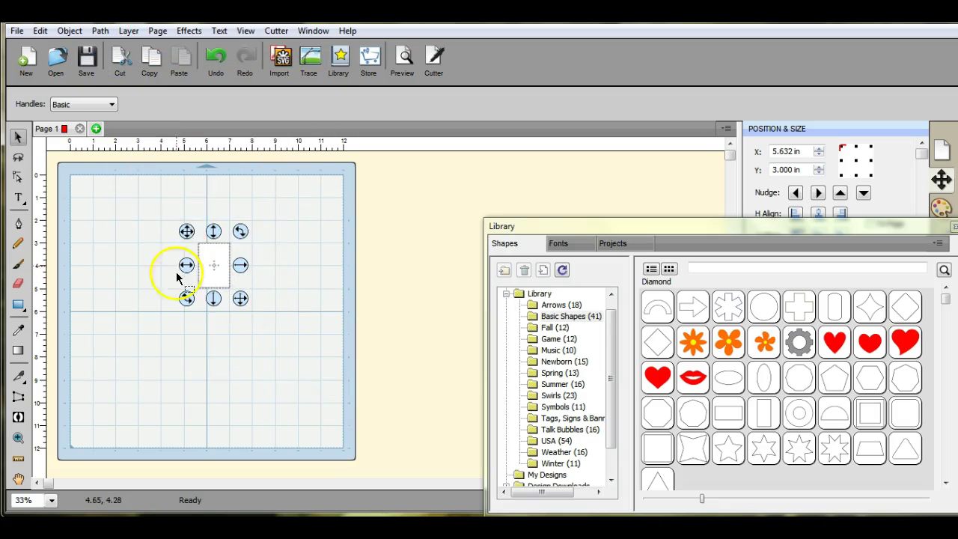
{"action": "left_click", "coordinate": [215, 59]}
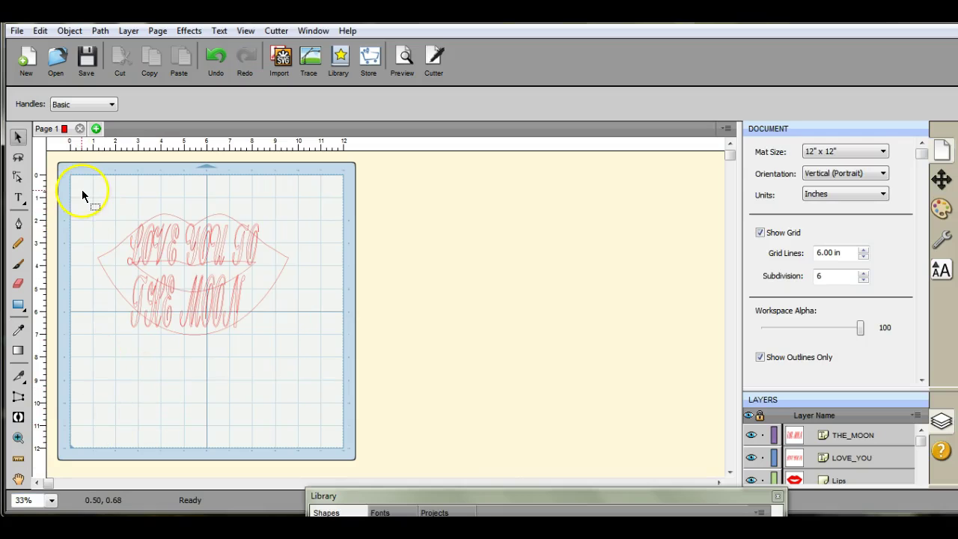
Step: Select the lips and text design parts and review the Path operations
{"action": "left_click_drag", "start_coordinate": [82, 190], "coordinate": [322, 379]}
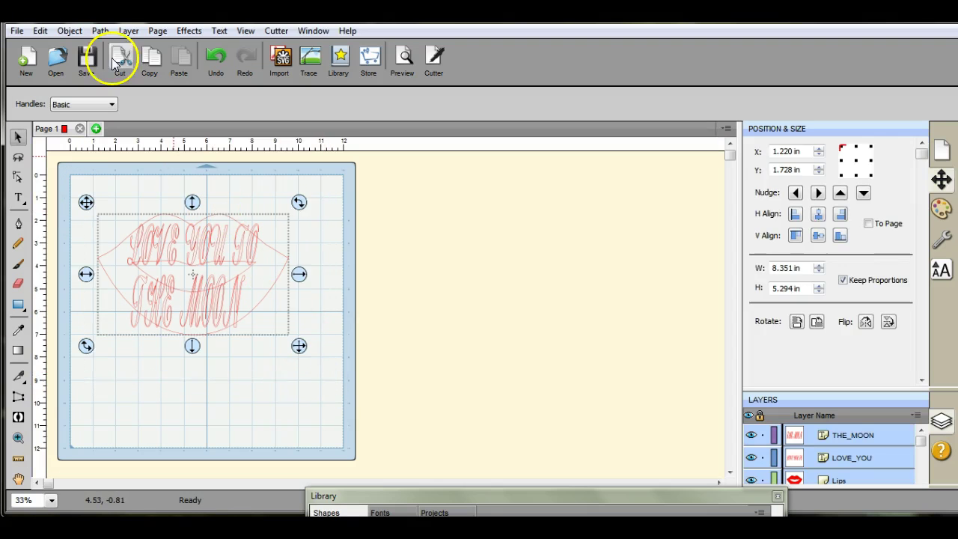
{"action": "left_click", "coordinate": [99, 31]}
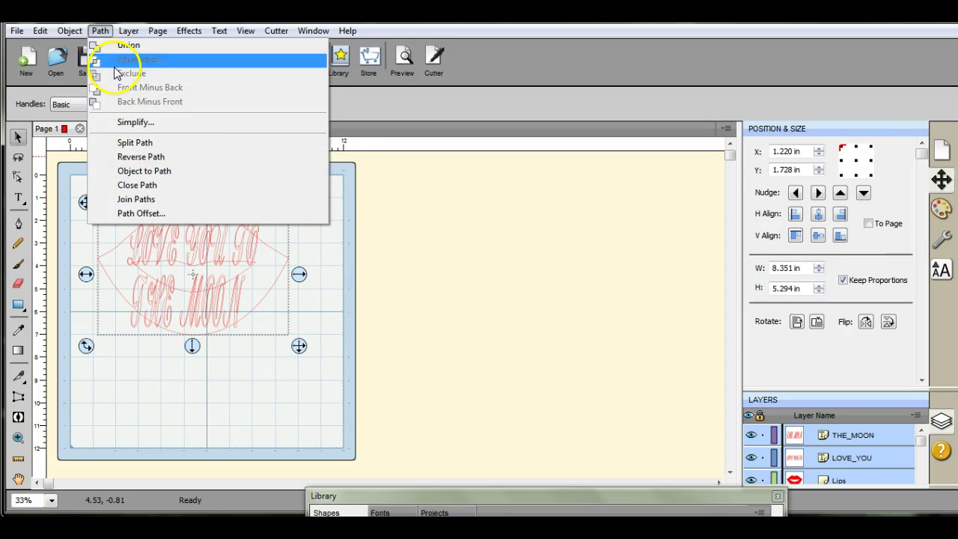
{"action": "left_click", "coordinate": [348, 154]}
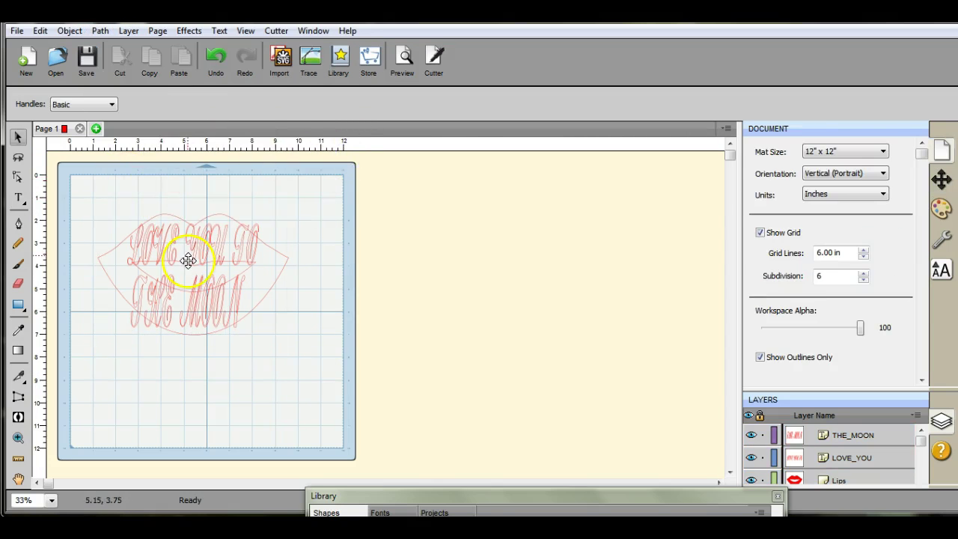
{"action": "left_click", "coordinate": [795, 458]}
{"action": "left_click", "coordinate": [391, 398]}
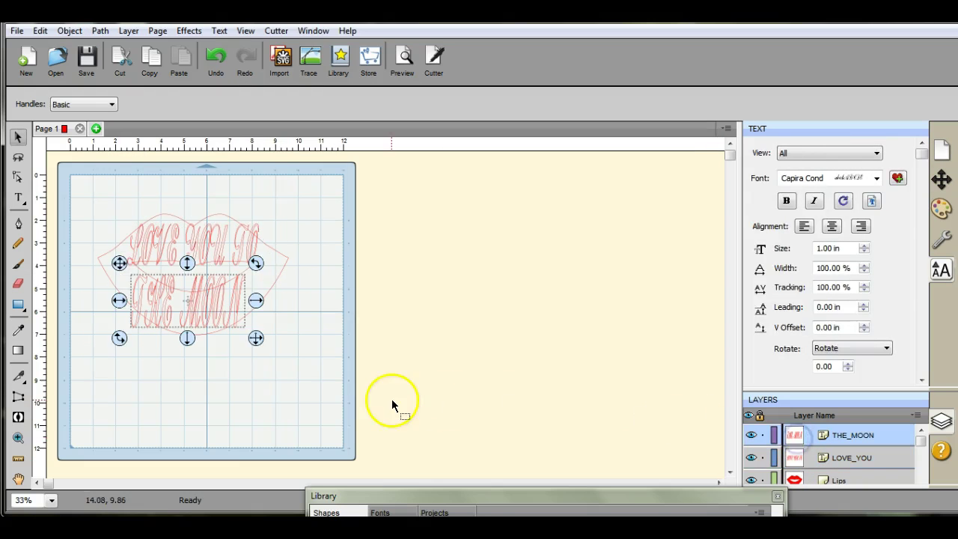
{"action": "left_click", "coordinate": [91, 195]}
{"action": "left_click_drag", "start_coordinate": [75, 192], "coordinate": [319, 365]}
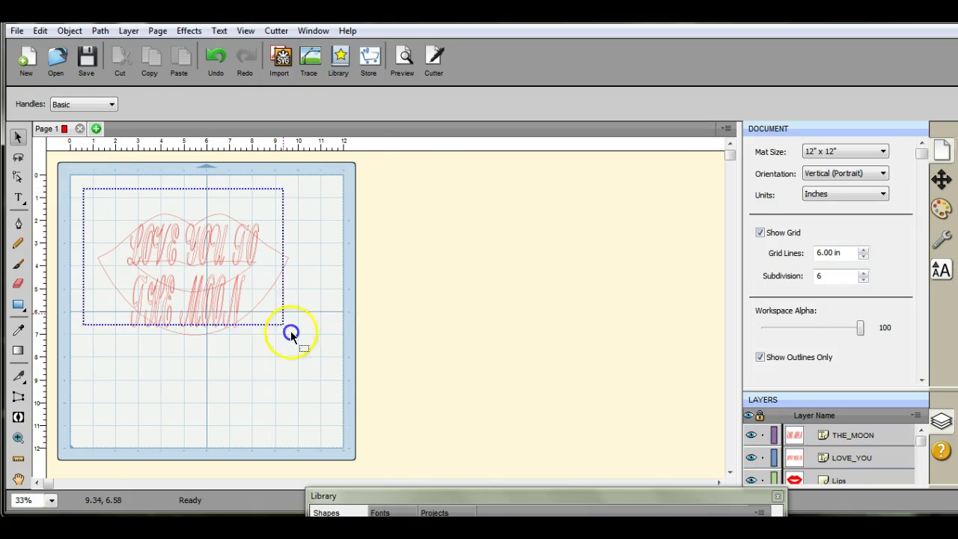
{"action": "left_click", "coordinate": [100, 30]}
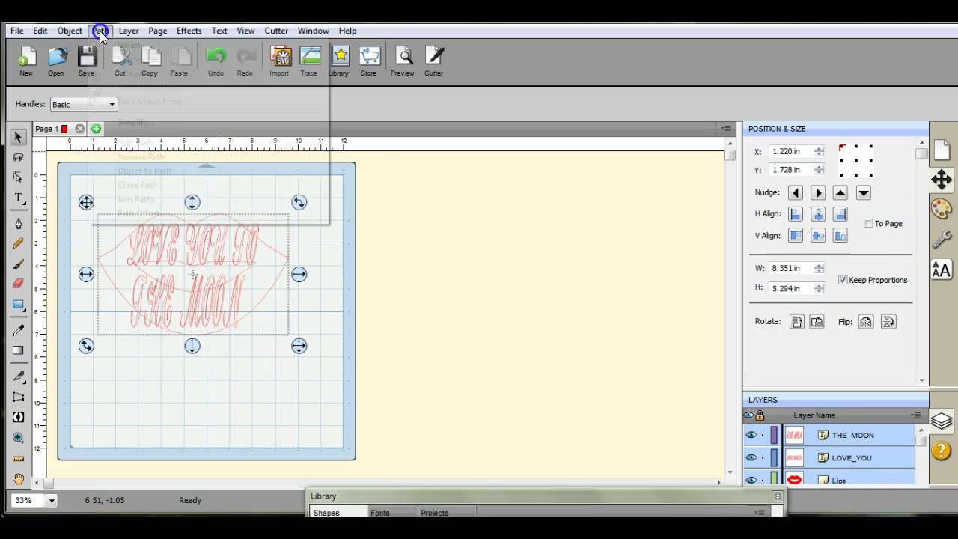
{"action": "left_click", "coordinate": [354, 160]}
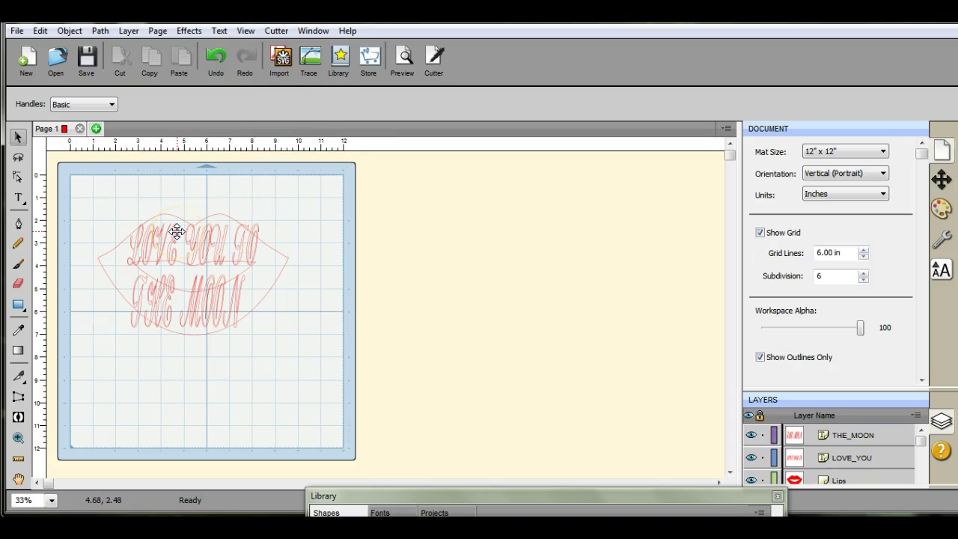
Step: Move lips and THE MOON off the mat, then fit lips around LOVE YOU TO and select both
{"action": "left_click_drag", "start_coordinate": [177, 231], "coordinate": [380, 214]}
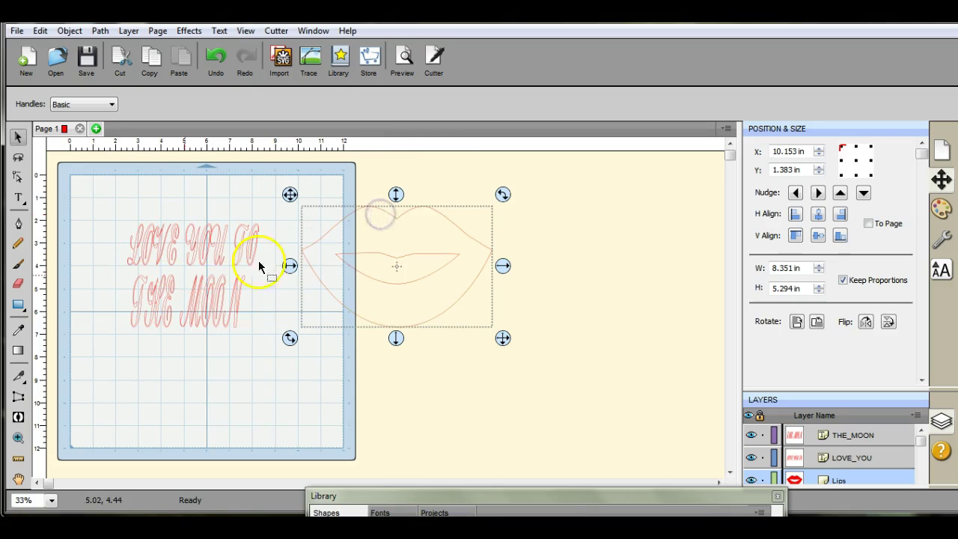
{"action": "left_click_drag", "start_coordinate": [127, 276], "coordinate": [278, 378]}
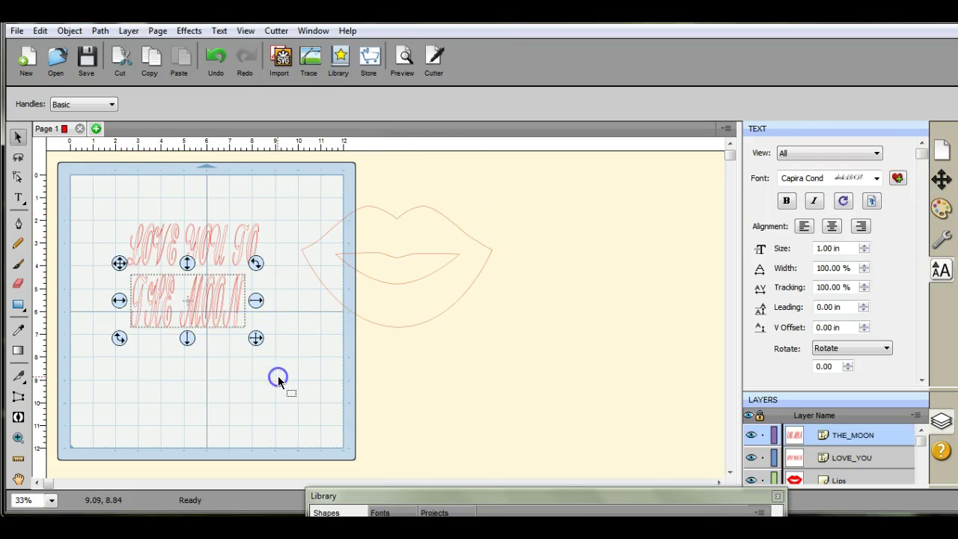
{"action": "left_click_drag", "start_coordinate": [176, 299], "coordinate": [392, 347]}
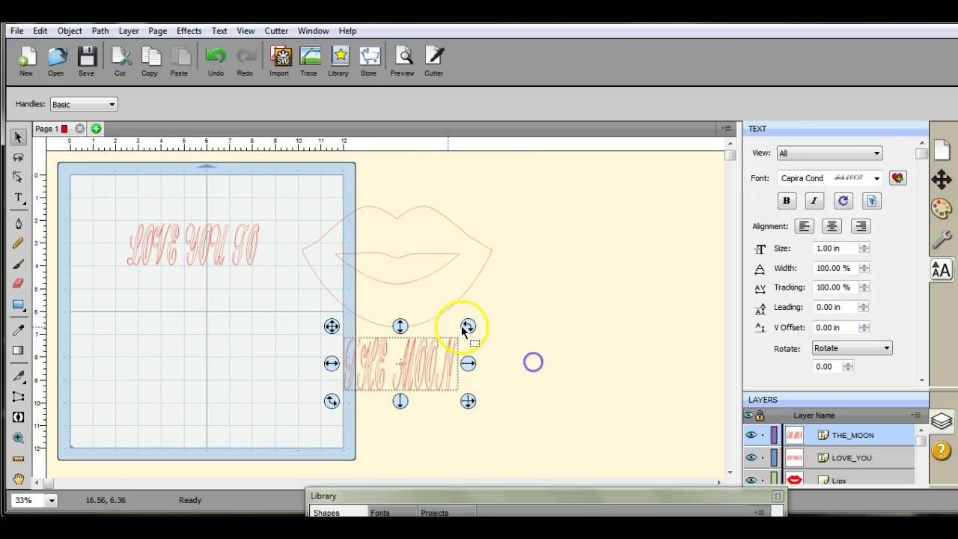
{"action": "left_click_drag", "start_coordinate": [385, 231], "coordinate": [181, 237]}
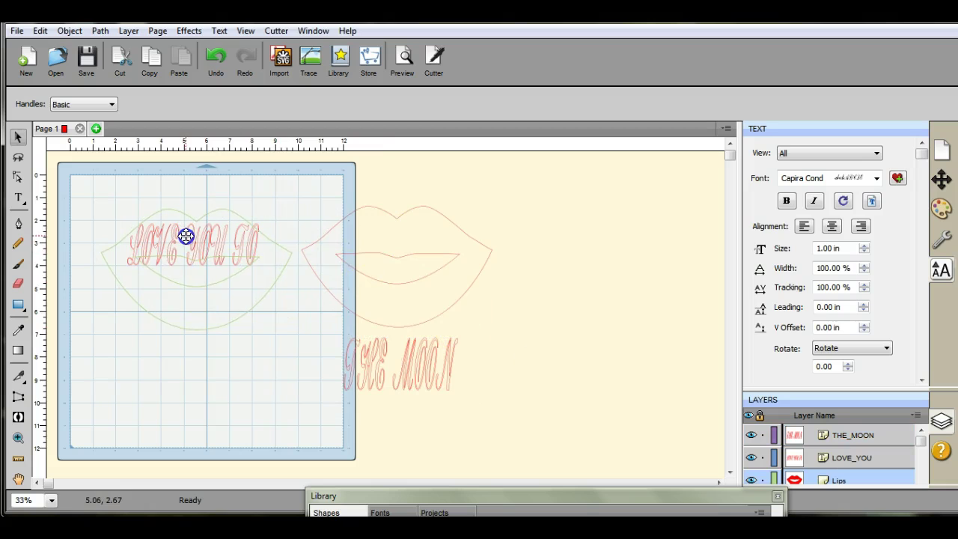
{"action": "left_click_drag", "start_coordinate": [184, 237], "coordinate": [186, 234]}
{"action": "left_click", "coordinate": [105, 182]}
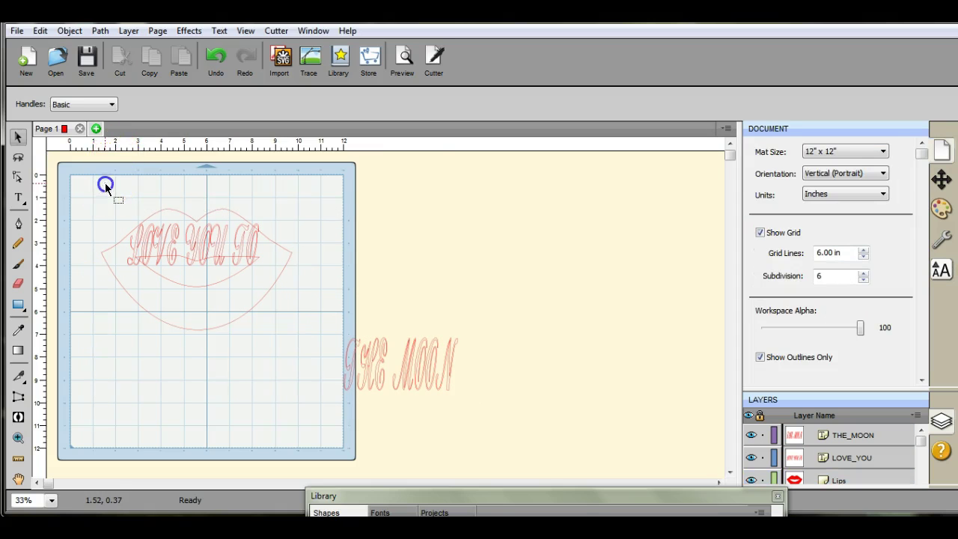
{"action": "left_click_drag", "start_coordinate": [85, 182], "coordinate": [321, 346]}
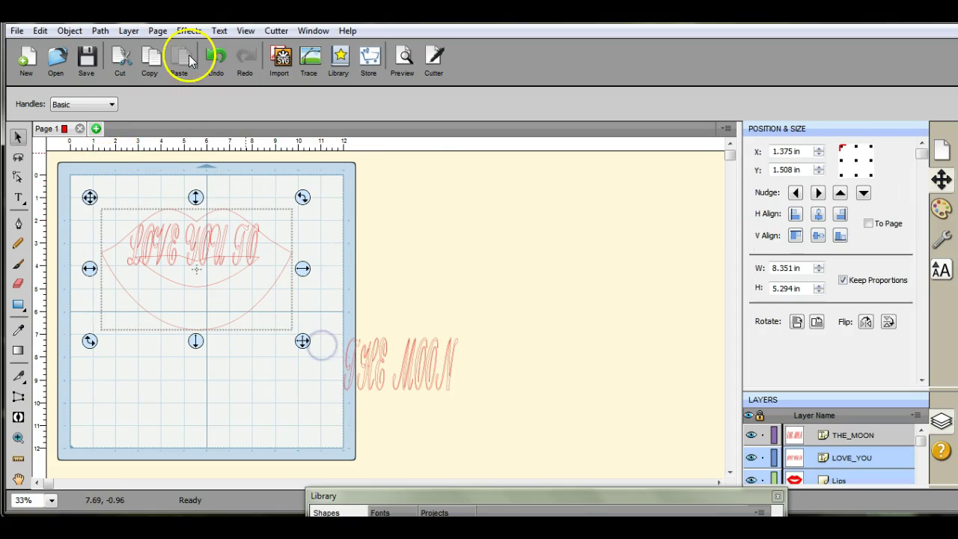
Step: Clip the LOVE YOU TO text to the lips with Path > Intersection, then delete the result
{"action": "left_click", "coordinate": [100, 31]}
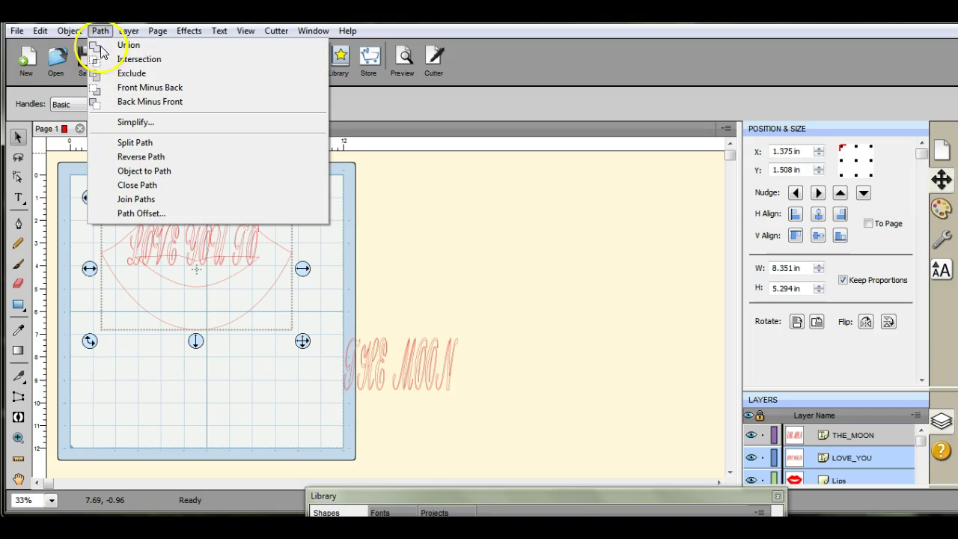
{"action": "left_click", "coordinate": [101, 58]}
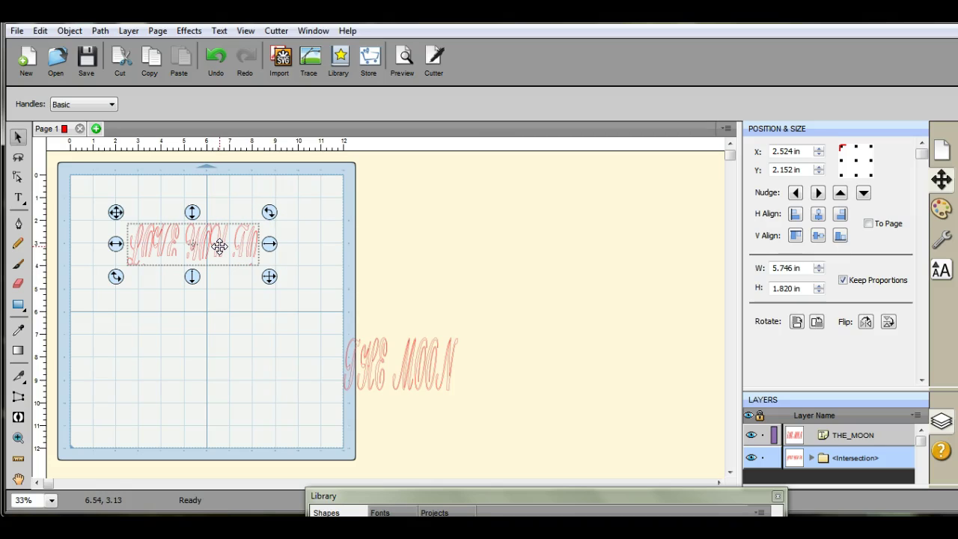
{"action": "right_click", "coordinate": [189, 246]}
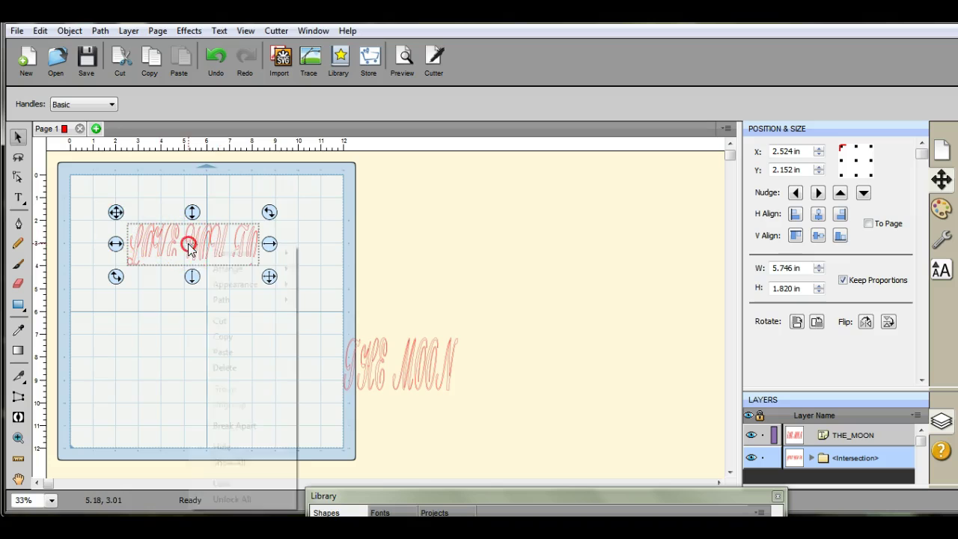
{"action": "left_click", "coordinate": [246, 367]}
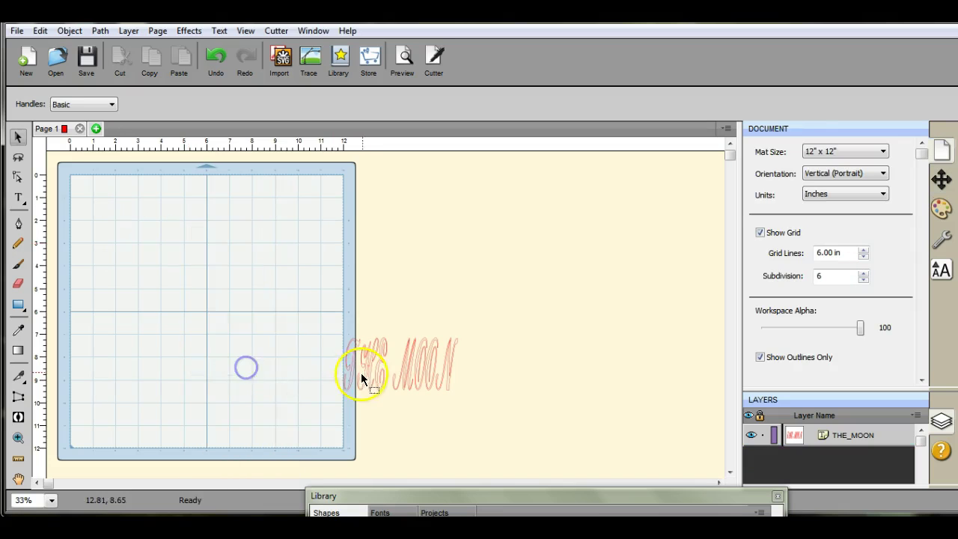
Step: Delete the THE MOON text and pull the Library window up into view
{"action": "left_click_drag", "start_coordinate": [338, 327], "coordinate": [474, 432]}
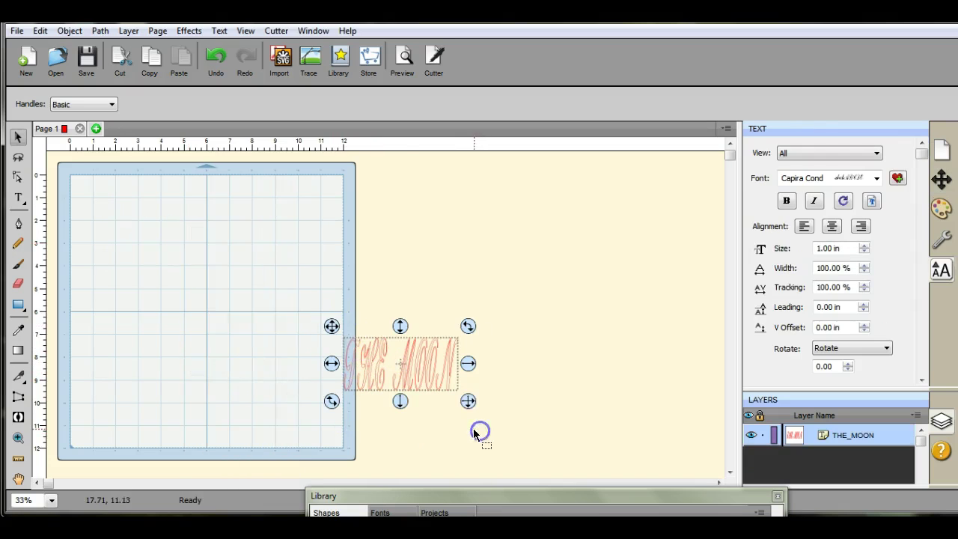
{"action": "left_click", "coordinate": [398, 369]}
{"action": "right_click", "coordinate": [397, 372]}
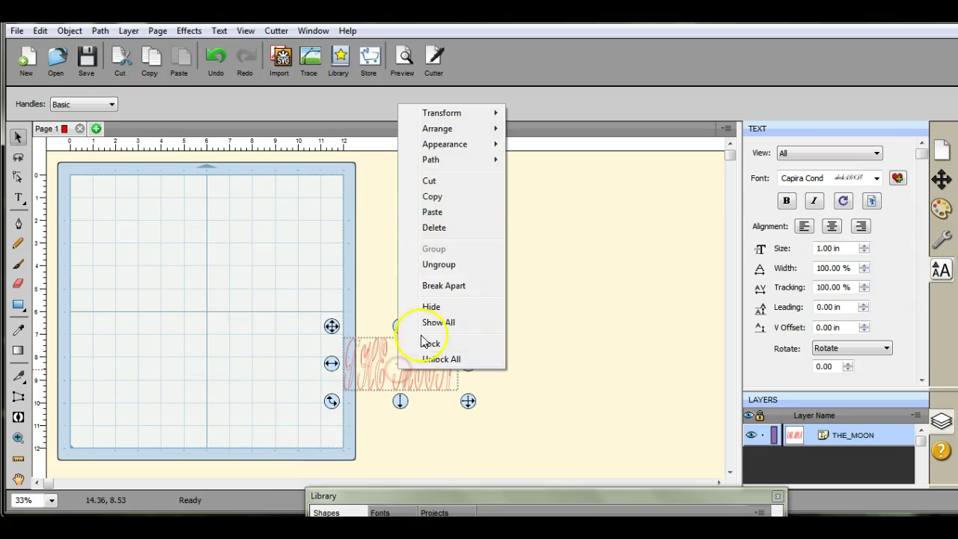
{"action": "left_click", "coordinate": [441, 228]}
{"action": "left_click_drag", "start_coordinate": [520, 508], "coordinate": [526, 234]}
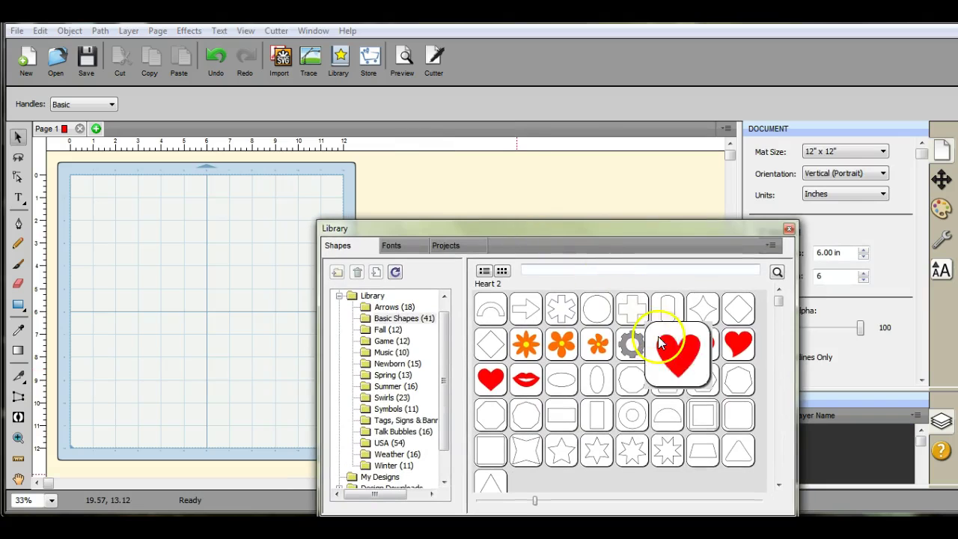
Step: Add Heart 2 from the Library and enlarge it to fill most of the mat
{"action": "double_click", "coordinate": [667, 344]}
{"action": "left_click_drag", "start_coordinate": [133, 238], "coordinate": [110, 228]}
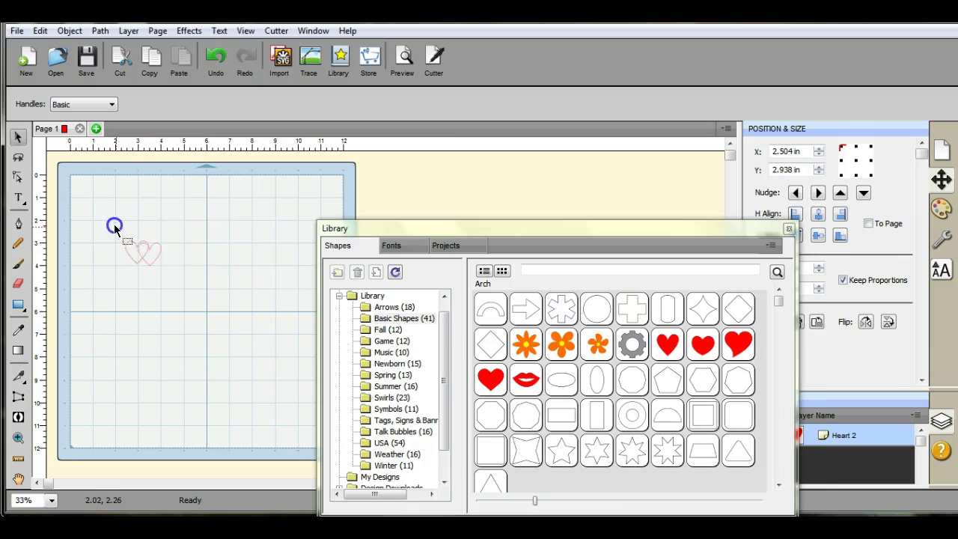
{"action": "mouse_move", "coordinate": [149, 266]}
{"action": "left_mouse_down"}
{"action": "mouse_move", "coordinate": [220, 337]}
{"action": "mouse_move", "coordinate": [306, 382]}
{"action": "left_mouse_up"}
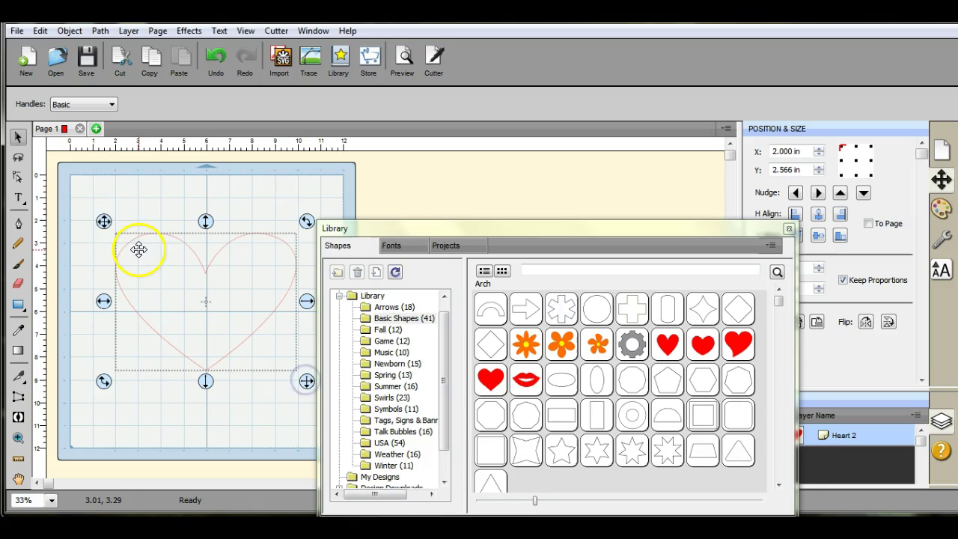
{"action": "left_click_drag", "start_coordinate": [104, 221], "coordinate": [86, 212]}
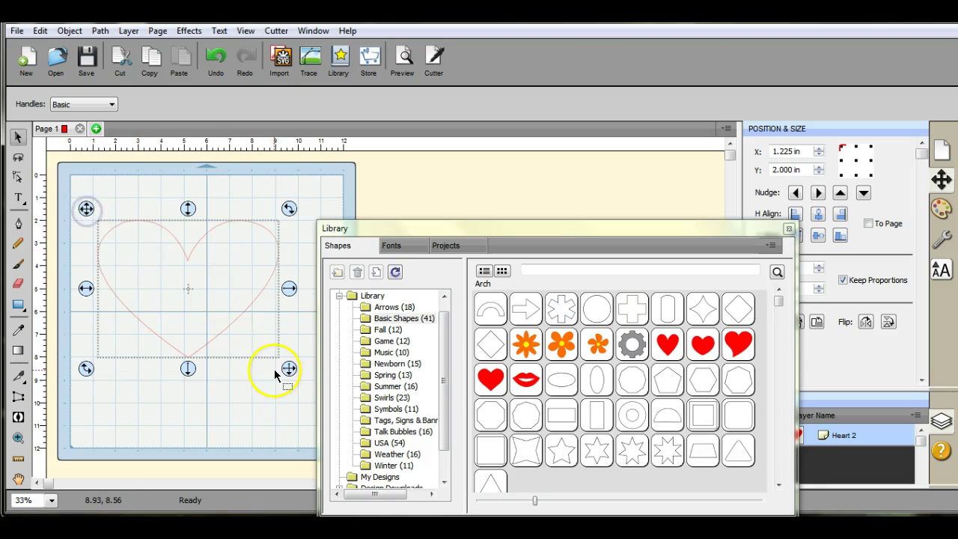
{"action": "left_click_drag", "start_coordinate": [289, 368], "coordinate": [316, 382]}
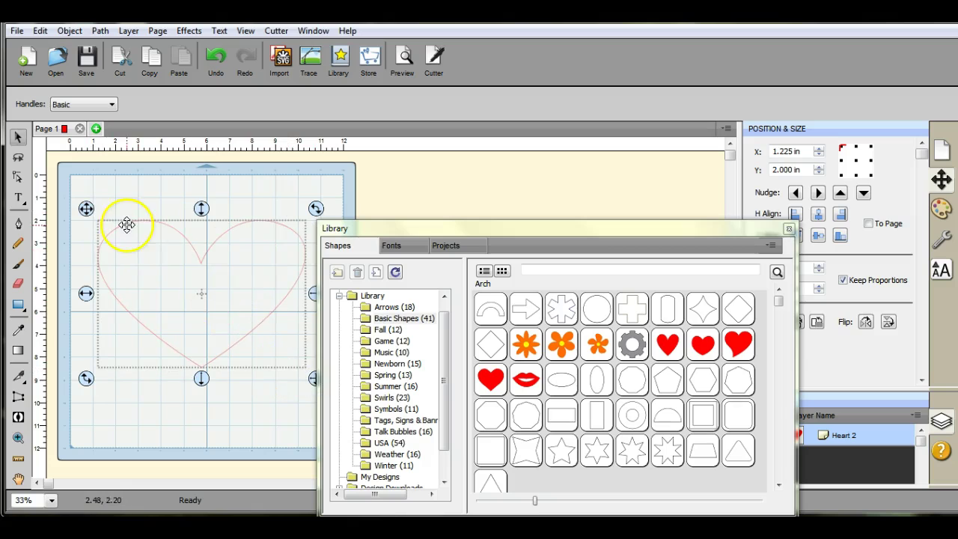
Step: Add the word LOVE as text inside the heart with the Type tool
{"action": "left_click", "coordinate": [19, 197]}
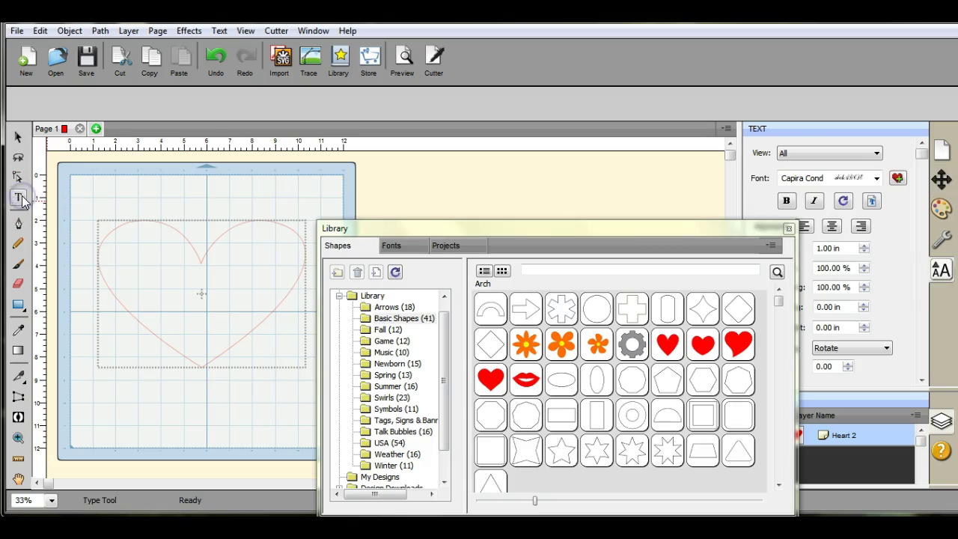
{"action": "left_click", "coordinate": [133, 284]}
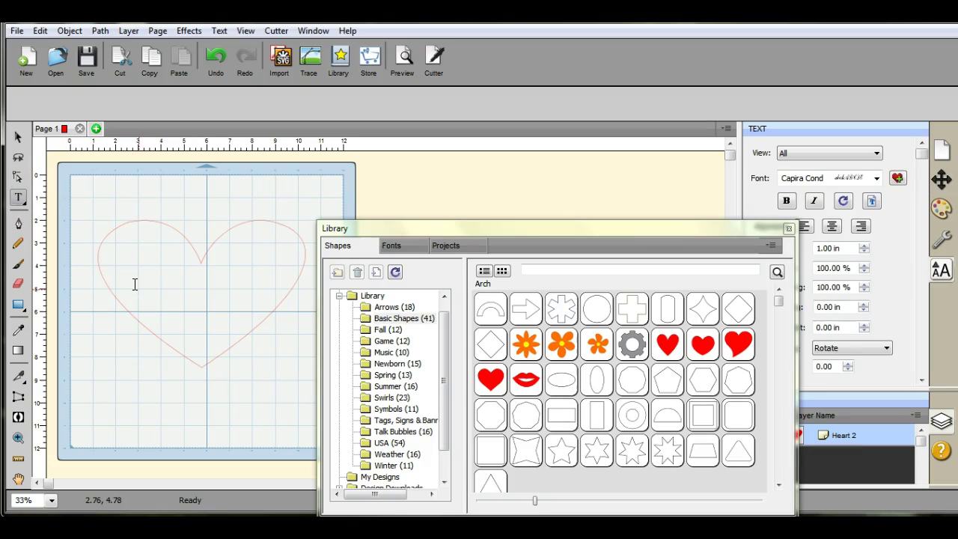
{"action": "left_click", "coordinate": [135, 284]}
{"action": "type", "text": "LOVE"}
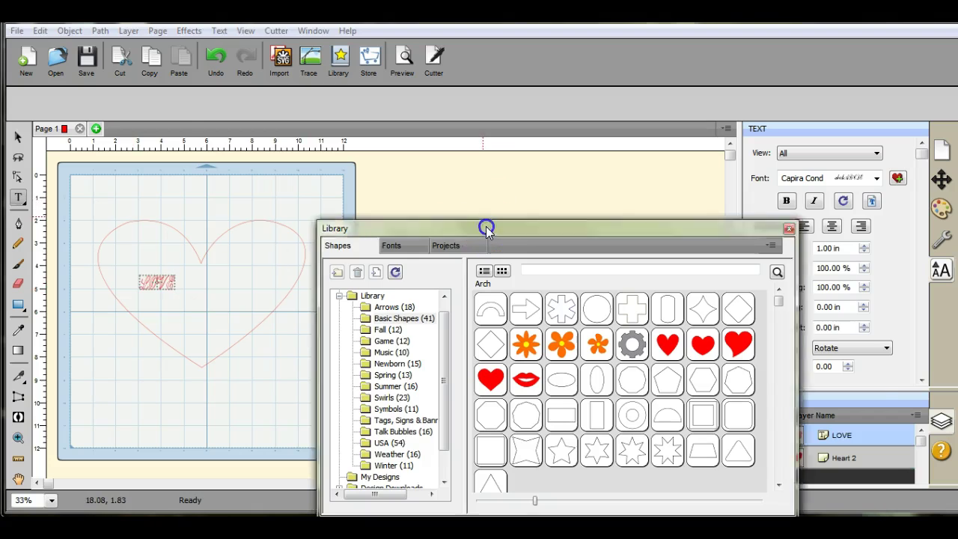
{"action": "left_click_drag", "start_coordinate": [485, 226], "coordinate": [588, 329]}
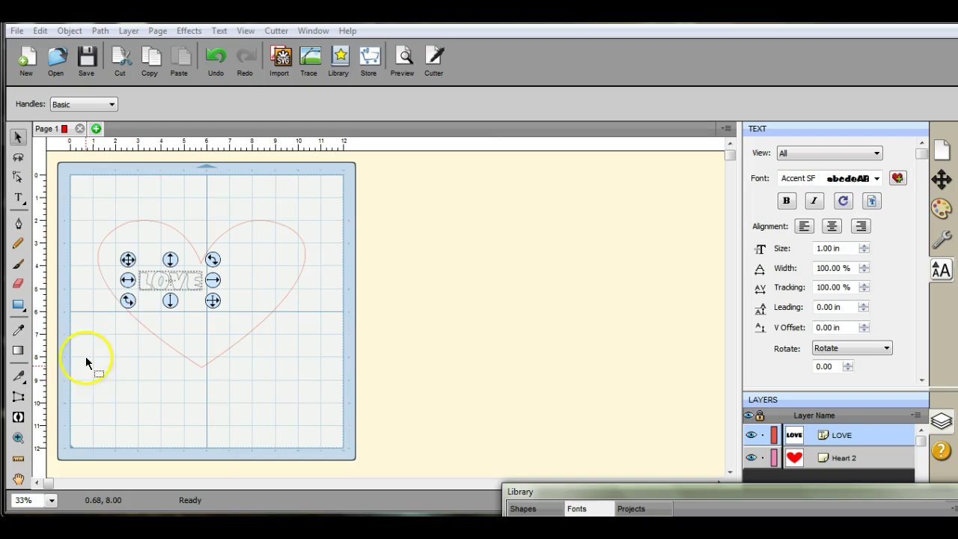
Step: Duplicate the LOVE word into a grid of 4 columns by 4 rows
{"action": "left_click", "coordinate": [70, 31]}
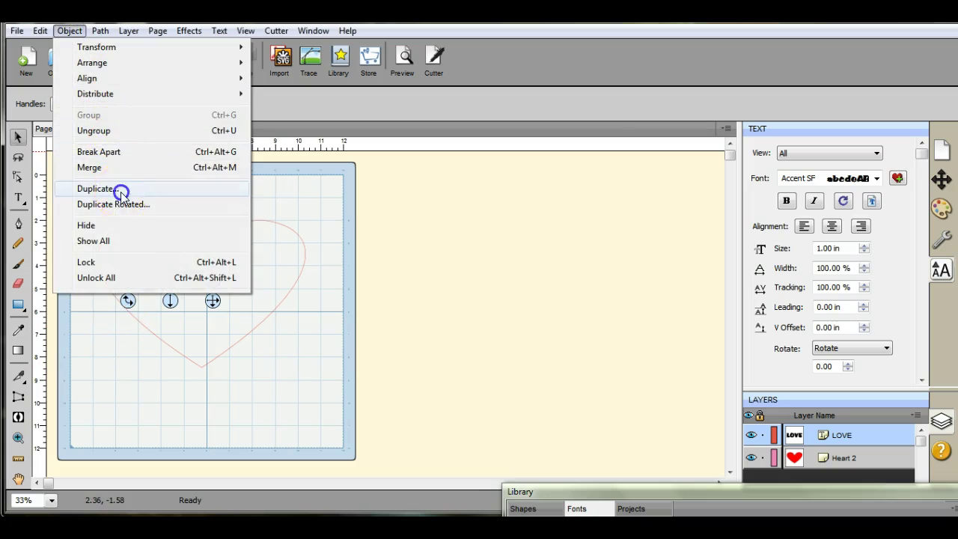
{"action": "left_click", "coordinate": [97, 188]}
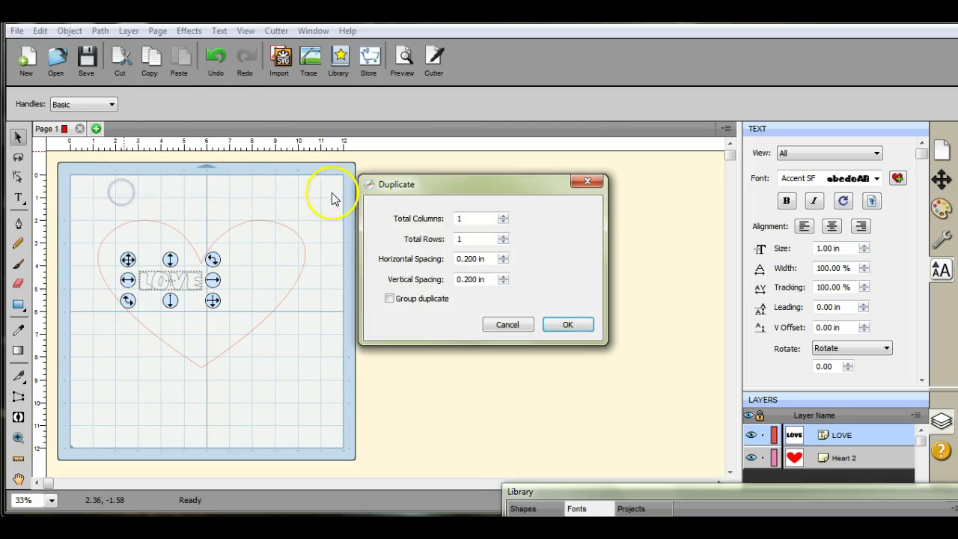
{"action": "left_click", "coordinate": [464, 217]}
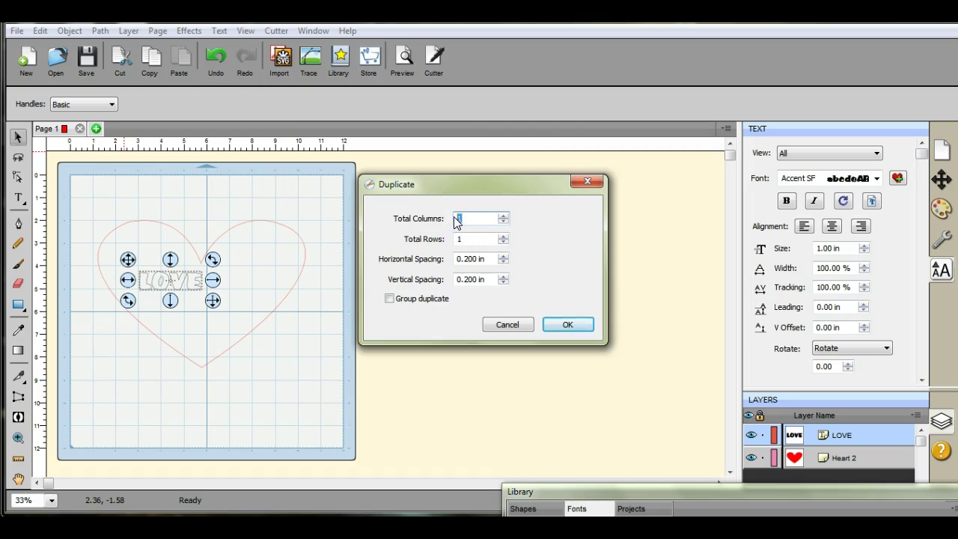
{"action": "type", "text": "4"}
{"action": "left_click", "coordinate": [456, 238]}
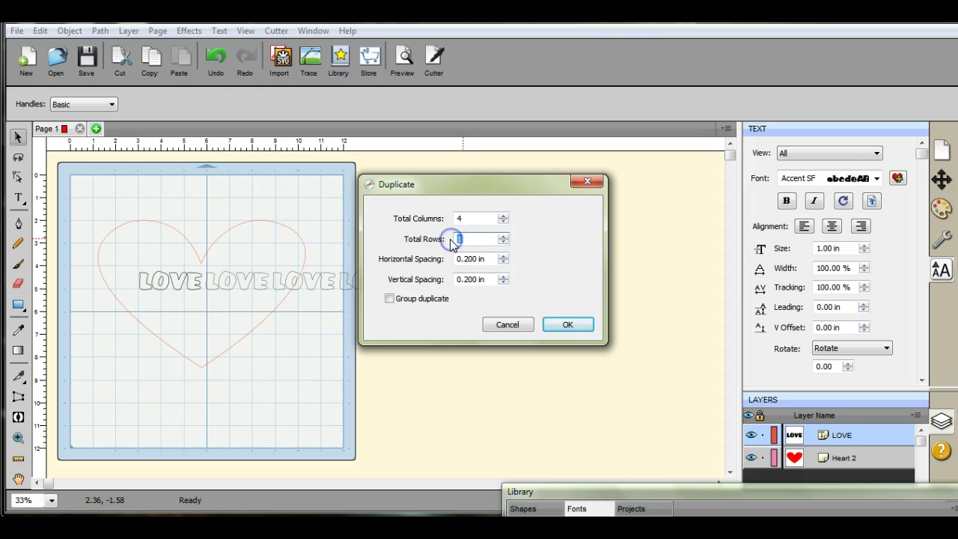
{"action": "left_click", "coordinate": [567, 324]}
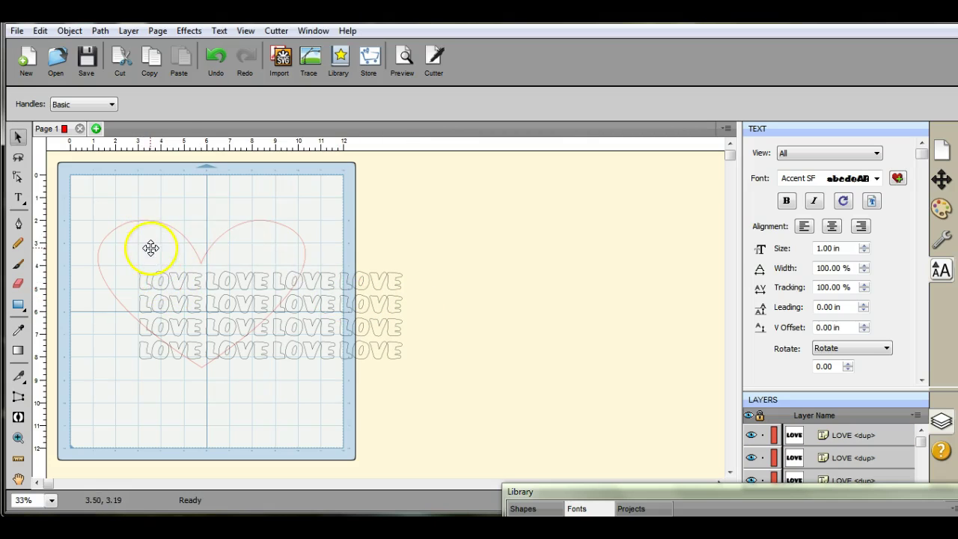
Step: Shift the heart down and right to sit under the LOVE grid
{"action": "mouse_move", "coordinate": [150, 244]}
{"action": "left_mouse_down"}
{"action": "mouse_move", "coordinate": [193, 280]}
{"action": "mouse_move", "coordinate": [181, 292]}
{"action": "left_mouse_up"}
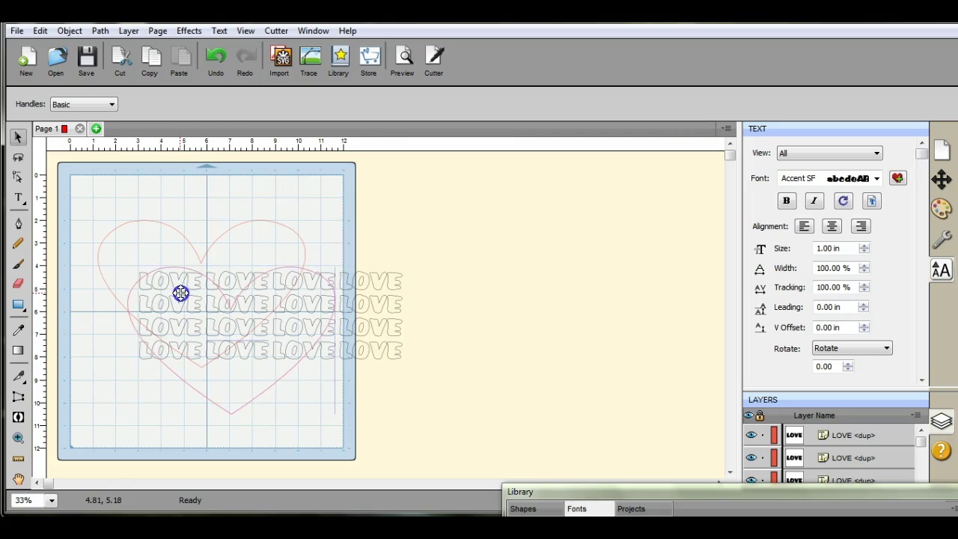
{"action": "left_click_drag", "start_coordinate": [180, 291], "coordinate": [189, 293]}
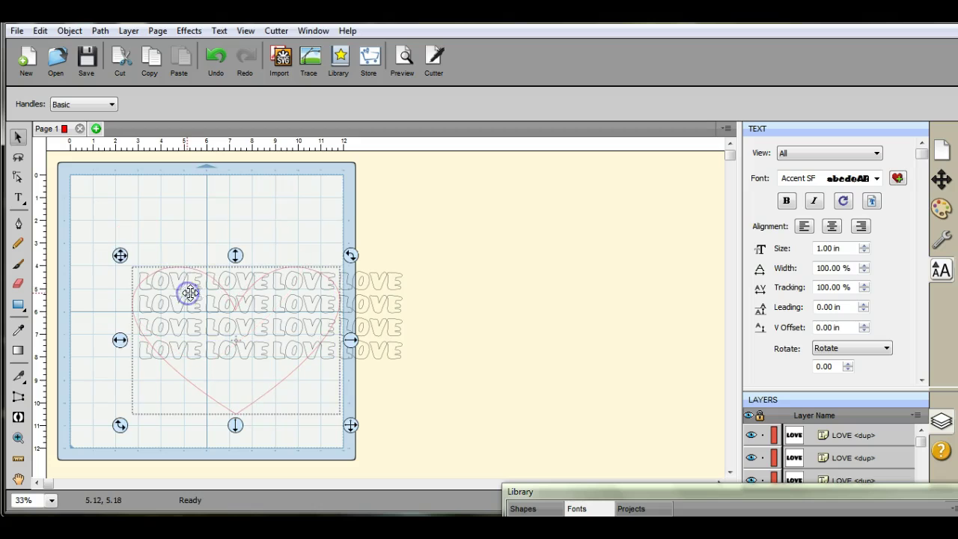
{"action": "left_click", "coordinate": [426, 261]}
Step: Move the rightmost LOVE column into two offset rows of two beneath the others
{"action": "left_click_drag", "start_coordinate": [341, 256], "coordinate": [446, 400]}
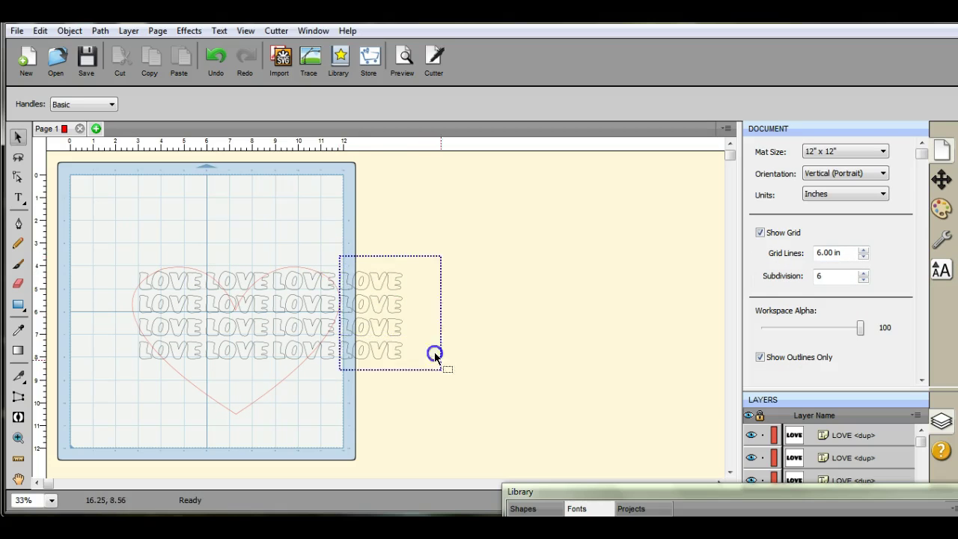
{"action": "left_click_drag", "start_coordinate": [395, 339], "coordinate": [195, 387]}
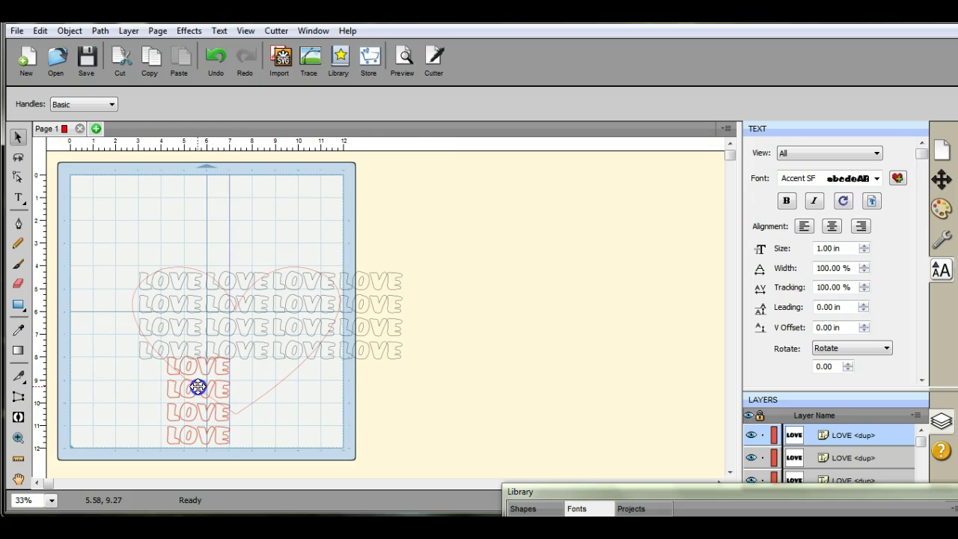
{"action": "left_click_drag", "start_coordinate": [195, 387], "coordinate": [261, 447]}
{"action": "left_click", "coordinate": [102, 418]}
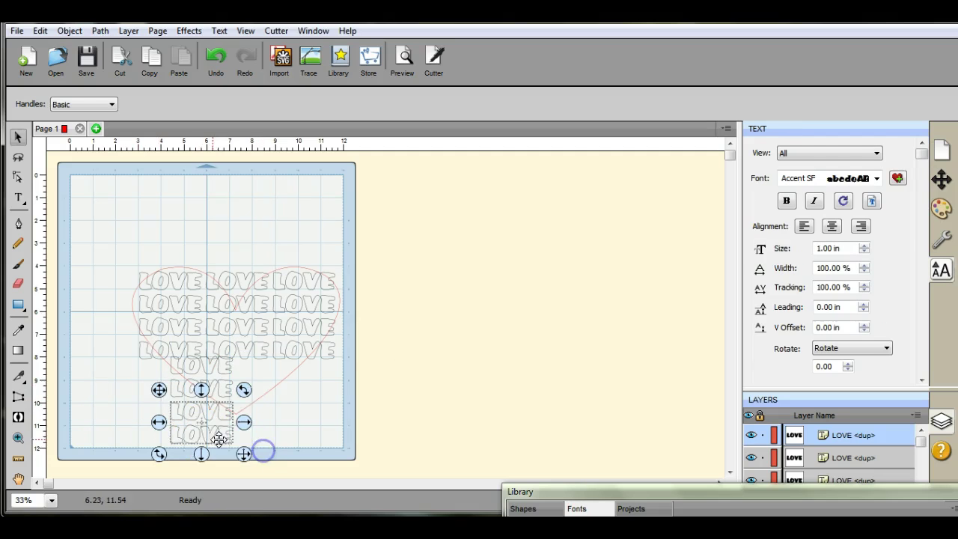
{"action": "left_click_drag", "start_coordinate": [200, 428], "coordinate": [262, 388]}
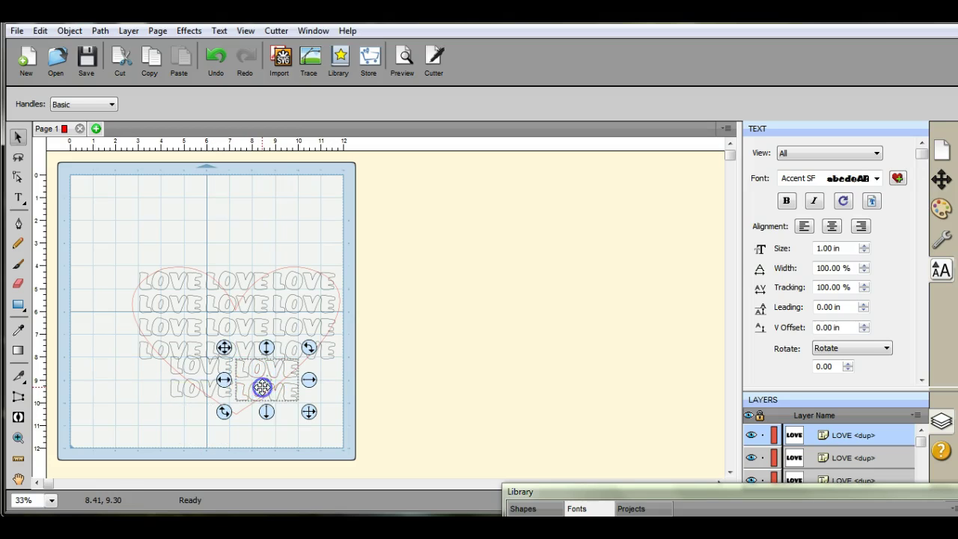
{"action": "left_click", "coordinate": [193, 376]}
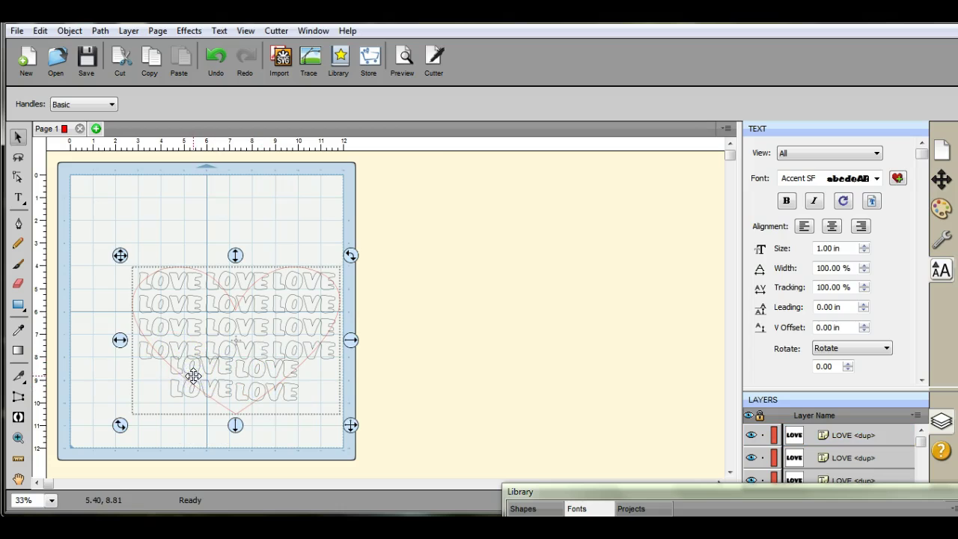
{"action": "left_click", "coordinate": [447, 391]}
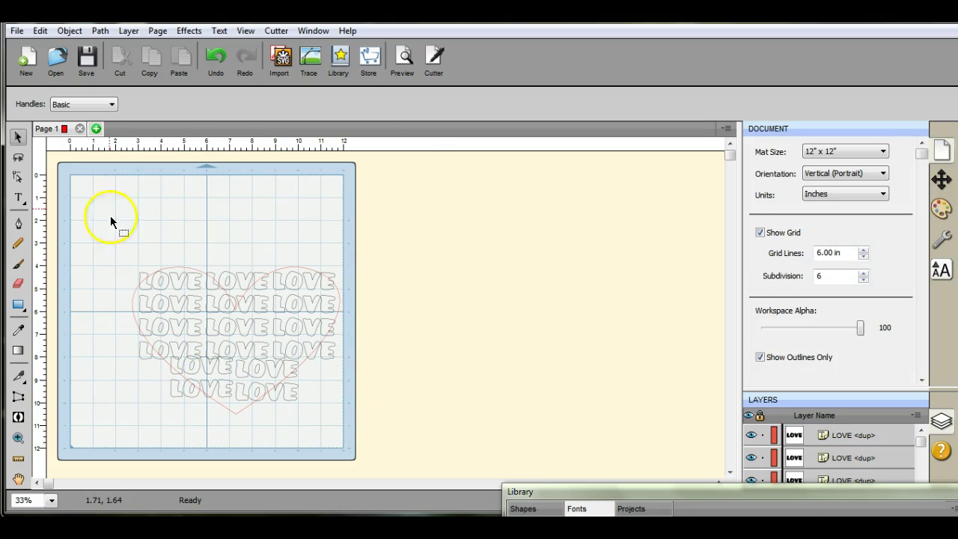
{"action": "left_click_drag", "start_coordinate": [199, 280], "coordinate": [383, 455]}
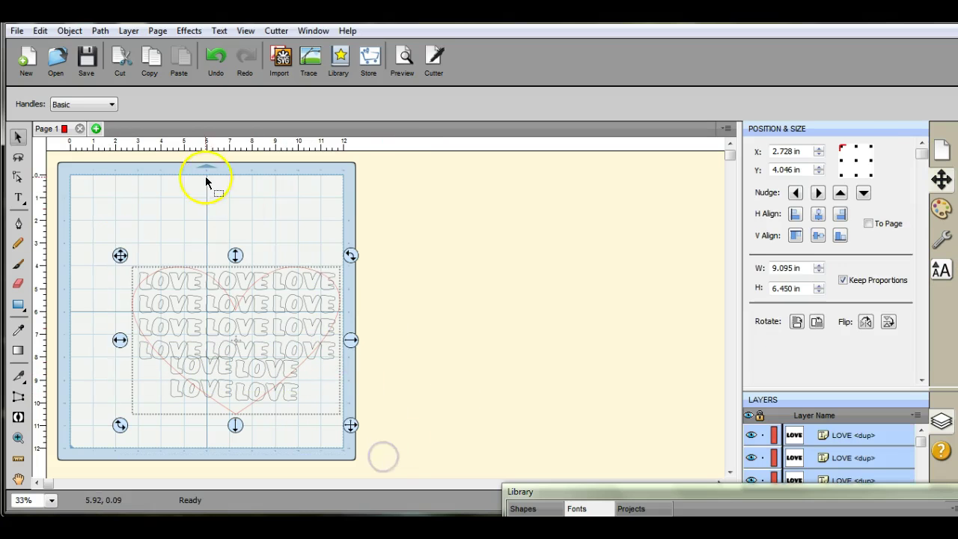
Step: Select everything on the mat, then move the heart outline off to the right
{"action": "left_click", "coordinate": [100, 34]}
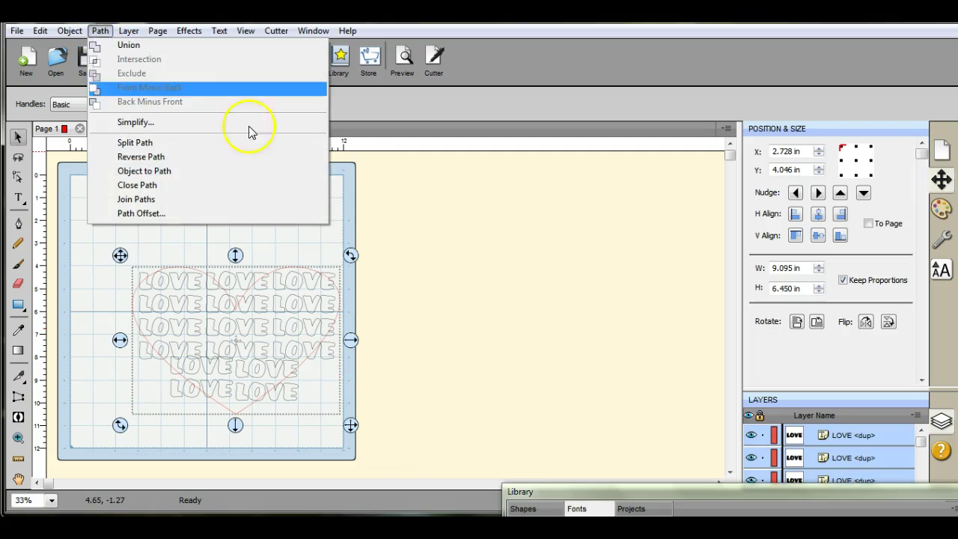
{"action": "left_click", "coordinate": [342, 176]}
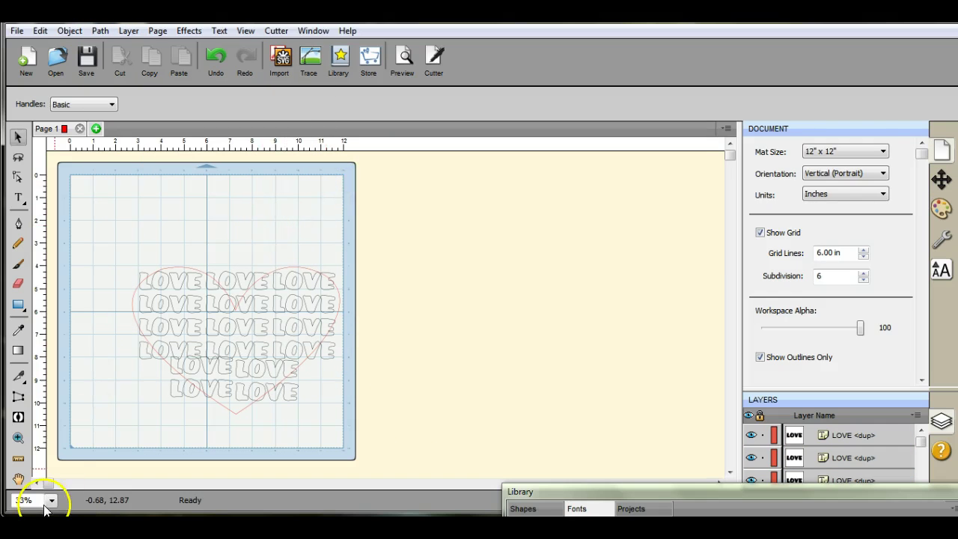
{"action": "key", "text": "ctrl+a"}
{"action": "mouse_move", "coordinate": [115, 253]}
{"action": "left_mouse_down"}
{"action": "mouse_move", "coordinate": [322, 250]}
{"action": "mouse_move", "coordinate": [84, 258]}
{"action": "mouse_move", "coordinate": [104, 255]}
{"action": "left_mouse_up"}
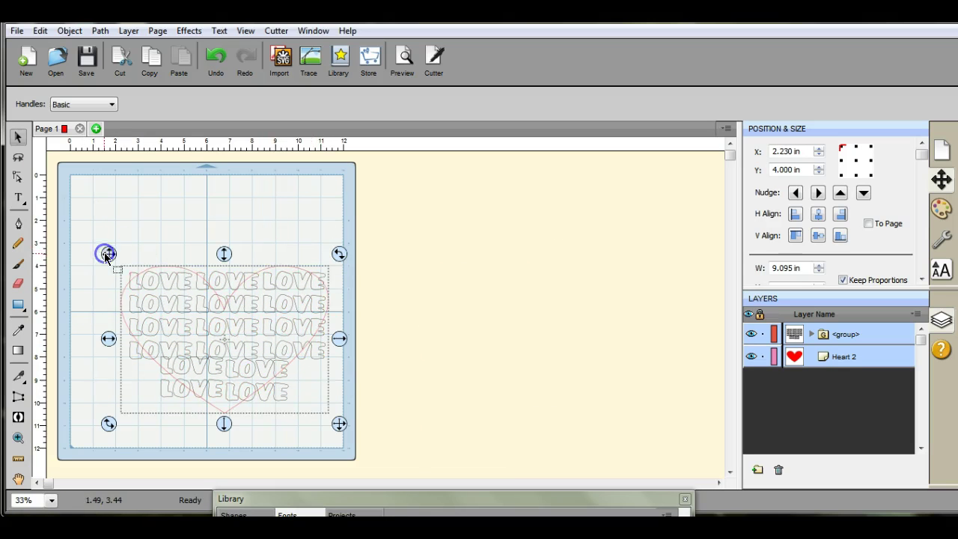
{"action": "left_click", "coordinate": [795, 357]}
{"action": "mouse_move", "coordinate": [214, 283]}
{"action": "left_mouse_down"}
{"action": "mouse_move", "coordinate": [205, 234]}
{"action": "mouse_move", "coordinate": [354, 242]}
{"action": "left_mouse_up"}
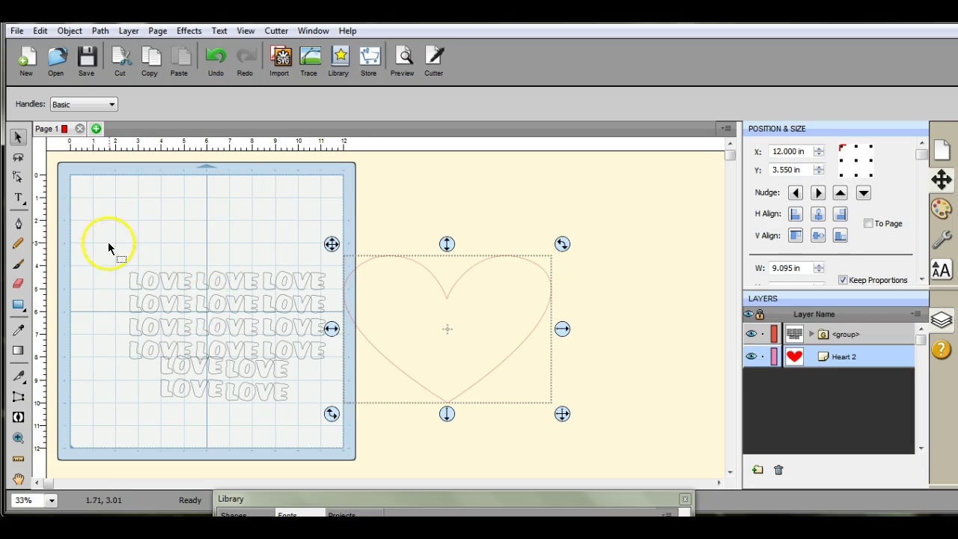
Step: Select the grouped LOVE lettering and drag the heart back over it
{"action": "mouse_move", "coordinate": [109, 244]}
{"action": "left_mouse_down"}
{"action": "mouse_move", "coordinate": [364, 431]}
{"action": "mouse_move", "coordinate": [336, 430]}
{"action": "left_mouse_up"}
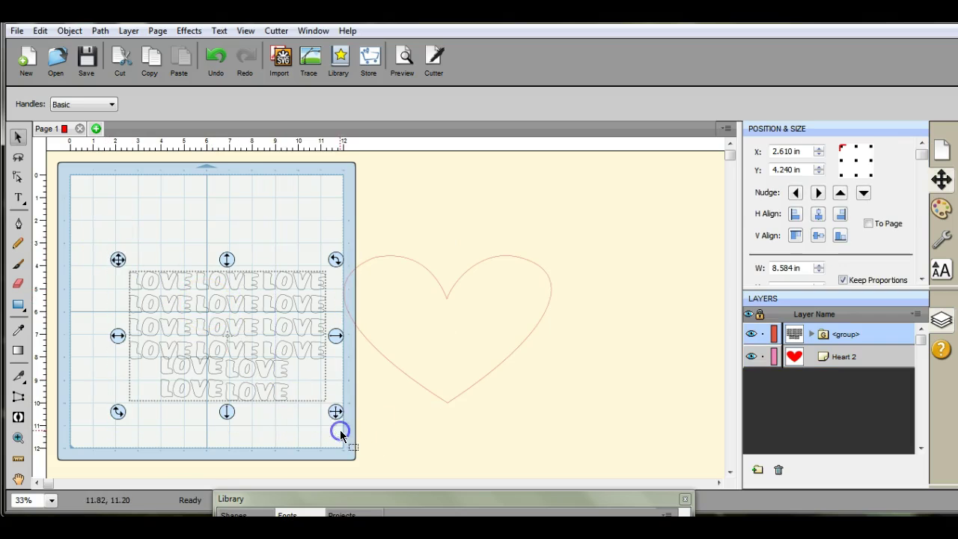
{"action": "left_click", "coordinate": [69, 33]}
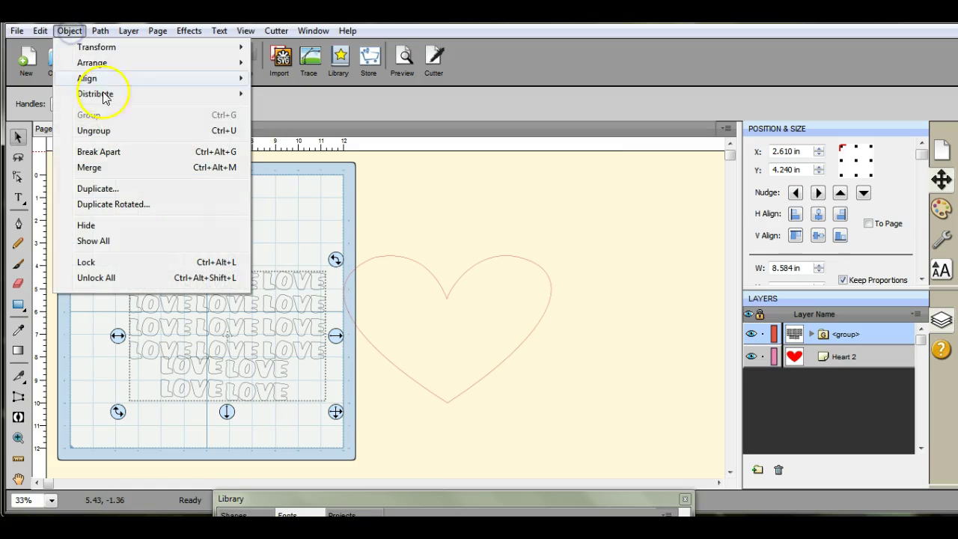
{"action": "left_click", "coordinate": [207, 128]}
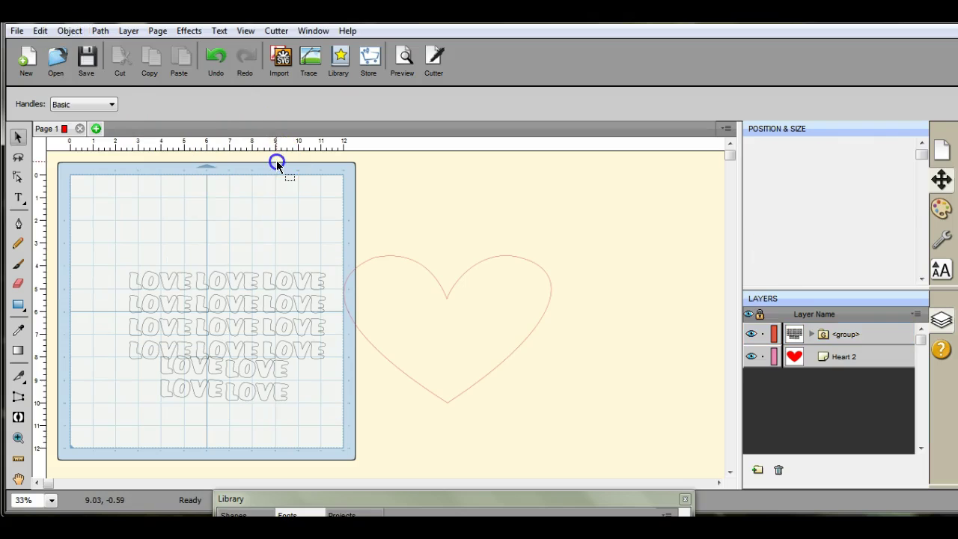
{"action": "left_click", "coordinate": [438, 299]}
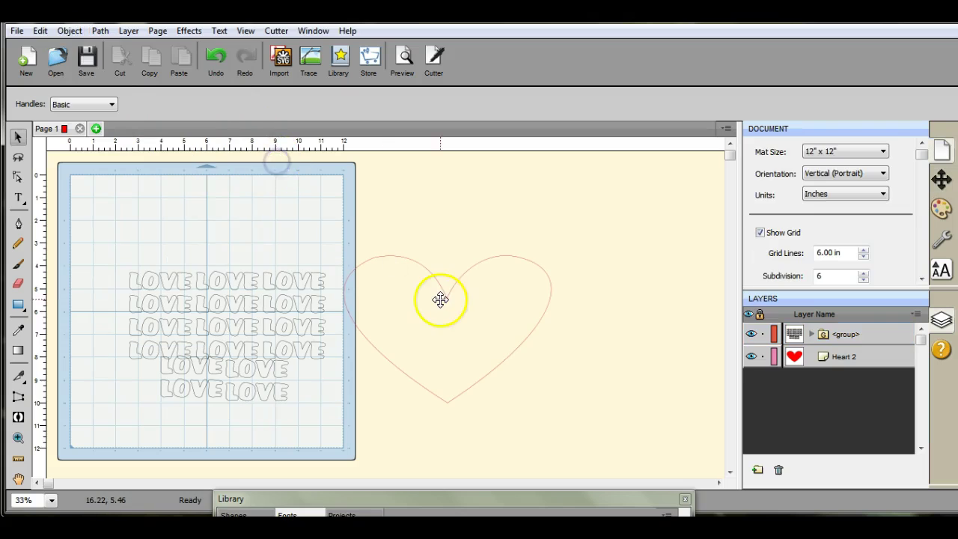
{"action": "left_click", "coordinate": [100, 32]}
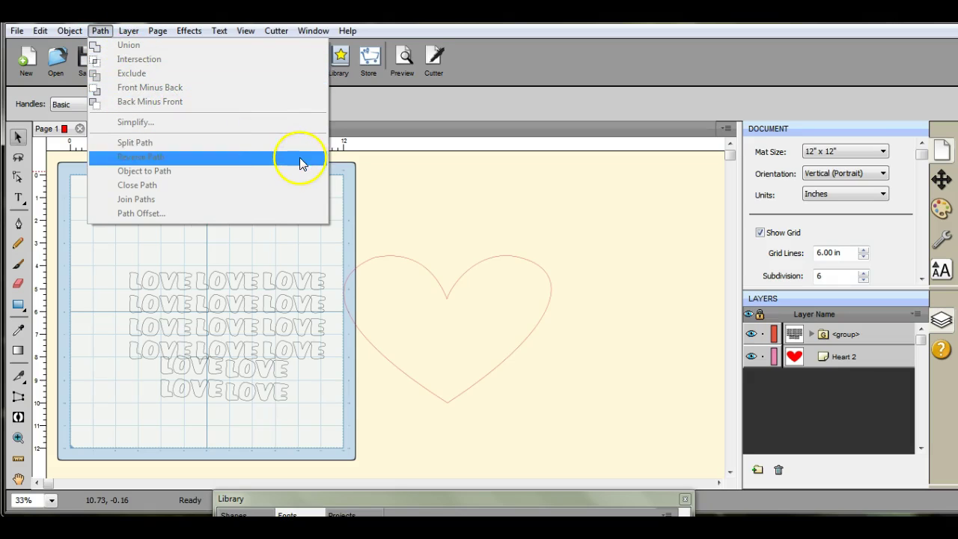
{"action": "left_click", "coordinate": [349, 183]}
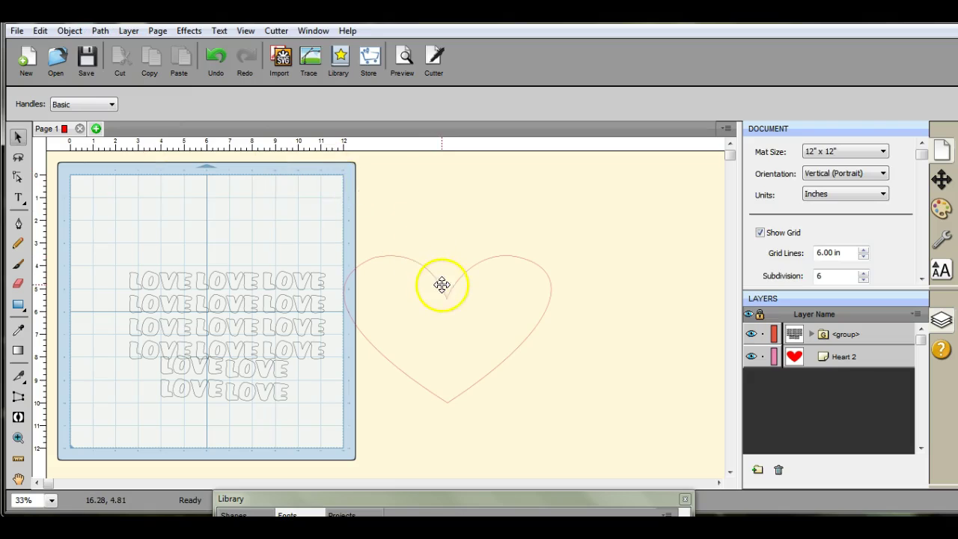
{"action": "left_click_drag", "start_coordinate": [438, 283], "coordinate": [214, 293]}
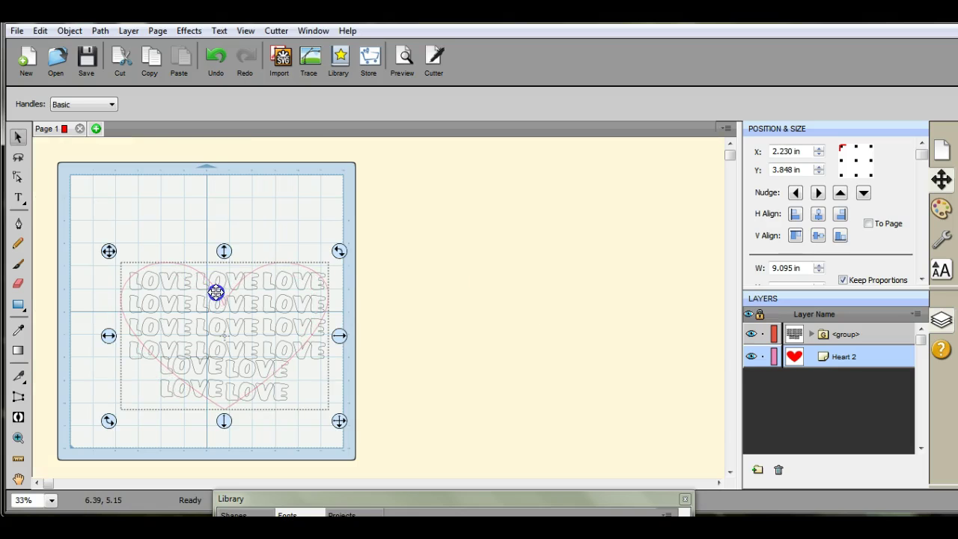
Step: Marquee-select both the heart outline and the LOVE lettering group
{"action": "left_click", "coordinate": [145, 223]}
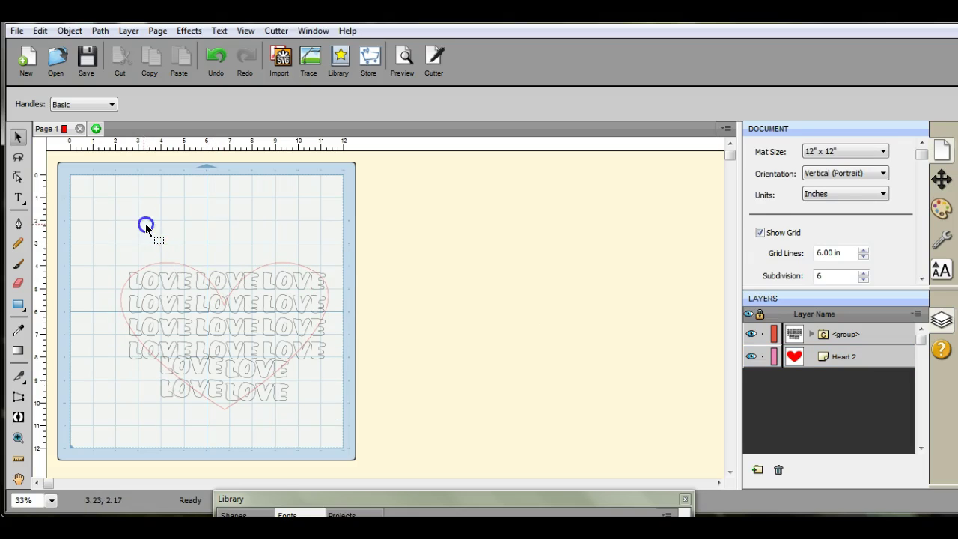
{"action": "left_click", "coordinate": [218, 285]}
{"action": "left_click", "coordinate": [196, 276]}
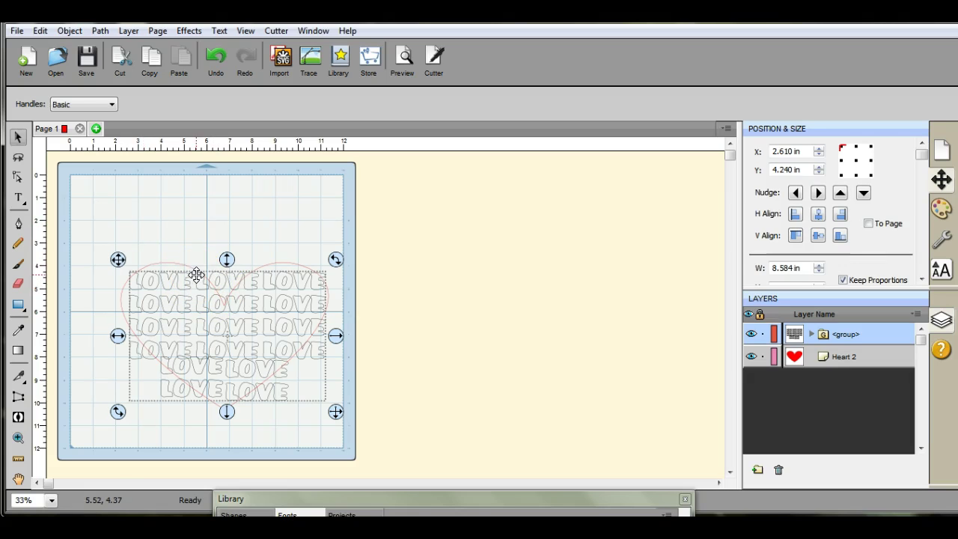
{"action": "left_click", "coordinate": [100, 32]}
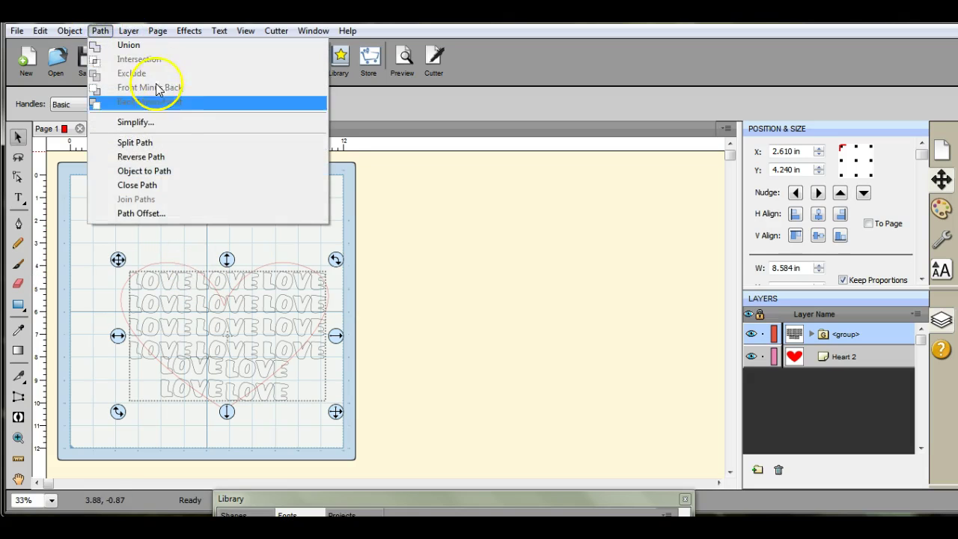
{"action": "left_click", "coordinate": [344, 171]}
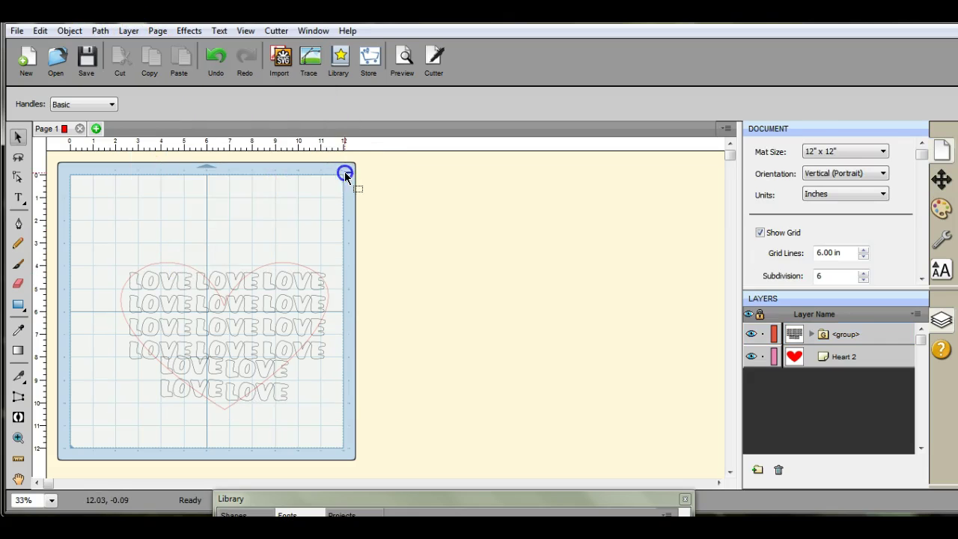
{"action": "left_click", "coordinate": [109, 208]}
{"action": "left_click_drag", "start_coordinate": [95, 213], "coordinate": [342, 453]}
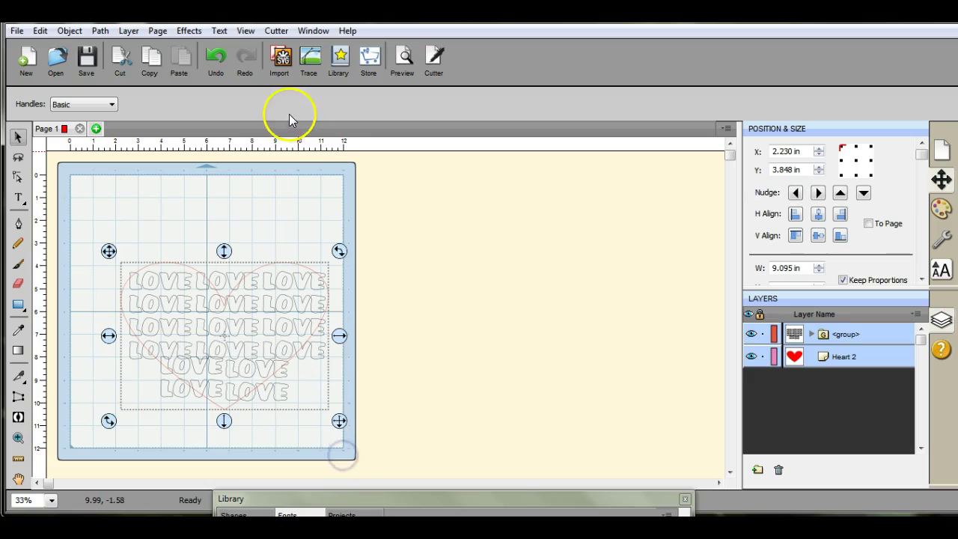
Step: Apply Path > Intersection to clip the LOVE lettering to the heart shape
{"action": "left_click", "coordinate": [100, 30]}
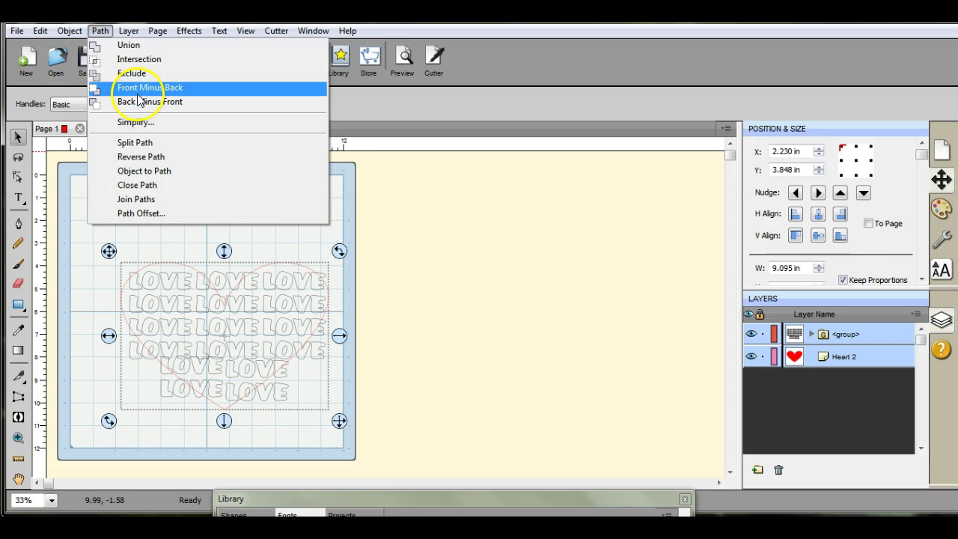
{"action": "left_click", "coordinate": [137, 65]}
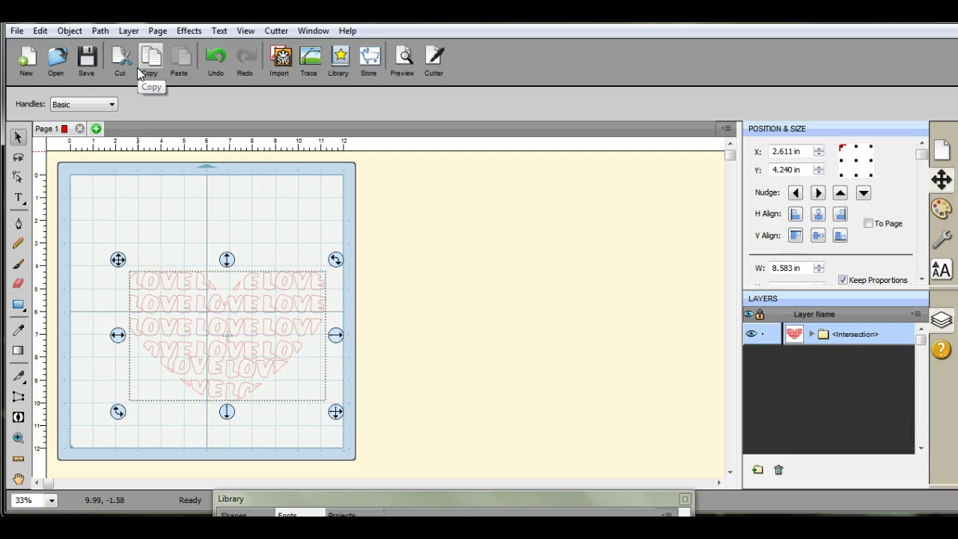
{"action": "left_click", "coordinate": [230, 215]}
{"action": "left_click", "coordinate": [230, 215]}
{"action": "left_click", "coordinate": [122, 375]}
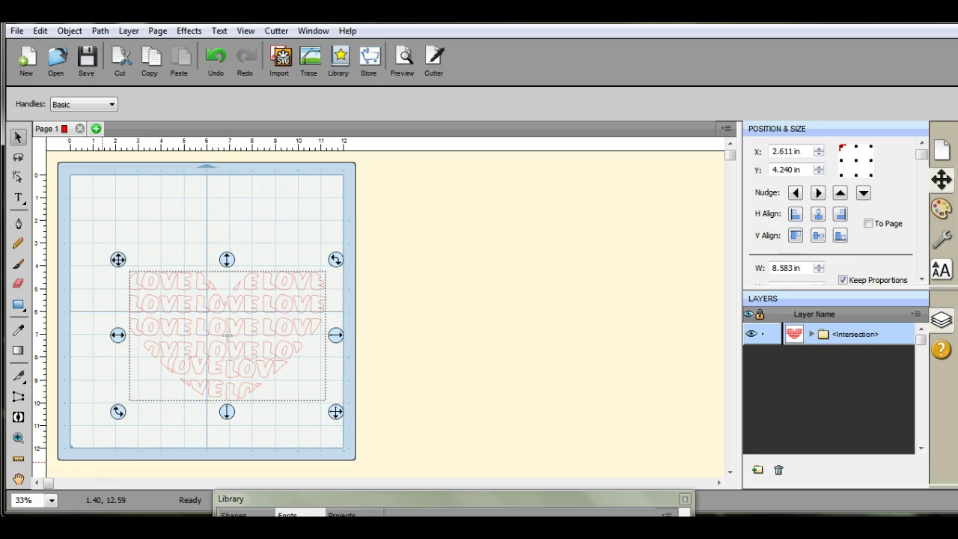